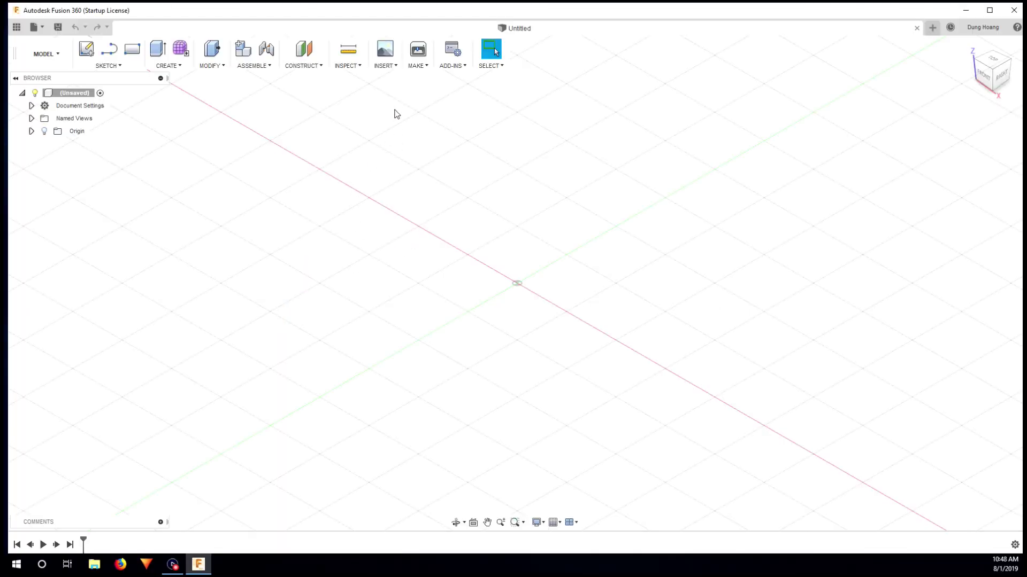
# Insert the Joker_3dless_com_simplified mesh from the Downloads folder with millimeter as the unit type
pyautogui.click(385, 66)
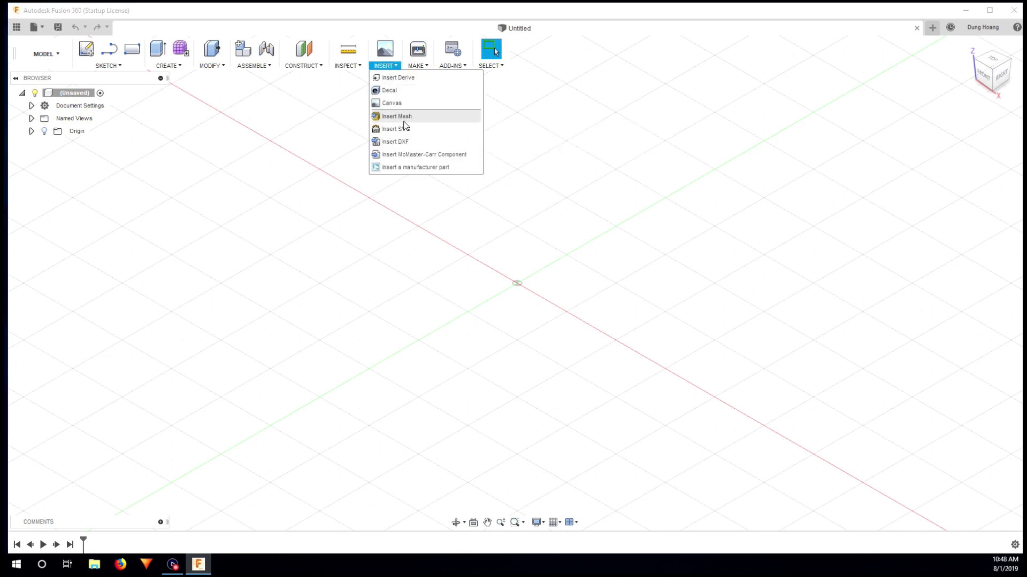
pyautogui.click(402, 117)
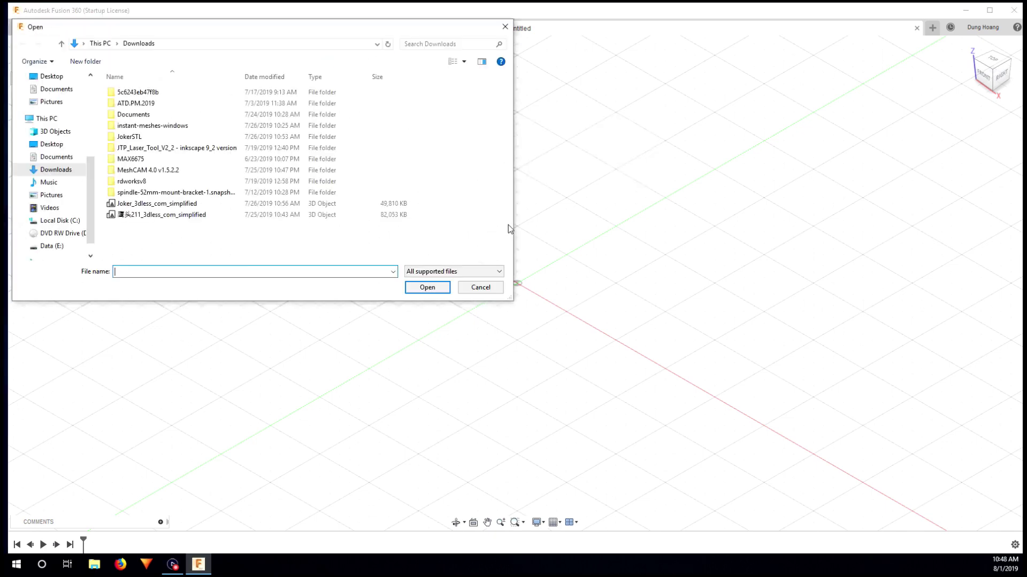
pyautogui.click(438, 288)
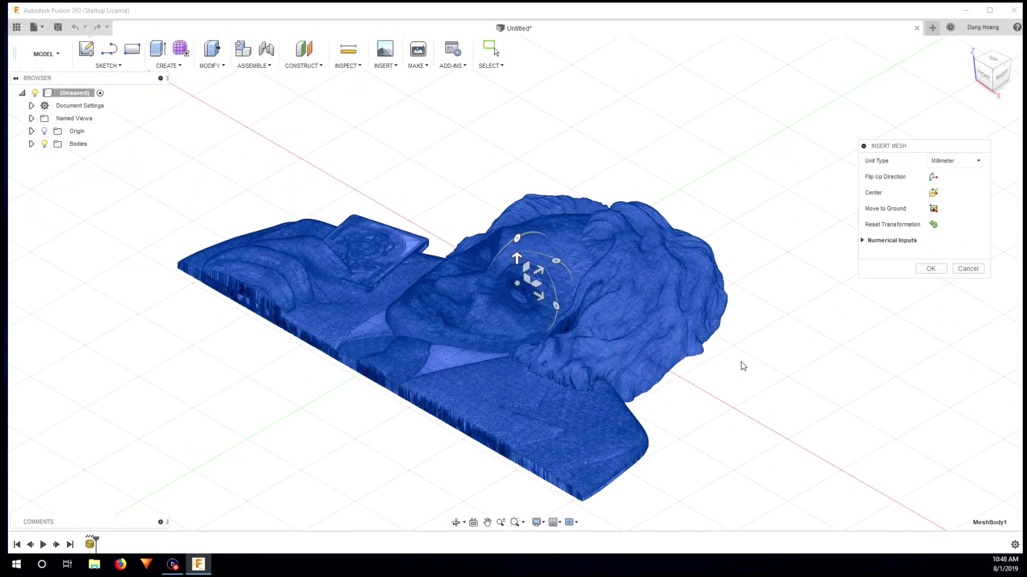
pyautogui.click(931, 269)
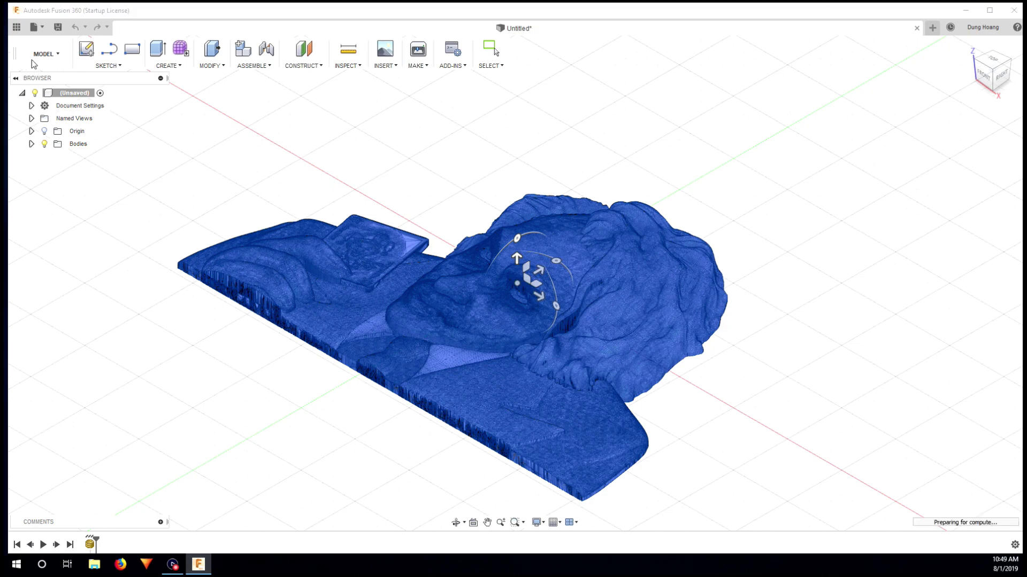
# Create a milling setup in the Manufacture workspace with the inserted mesh as its model
pyautogui.click(50, 58)
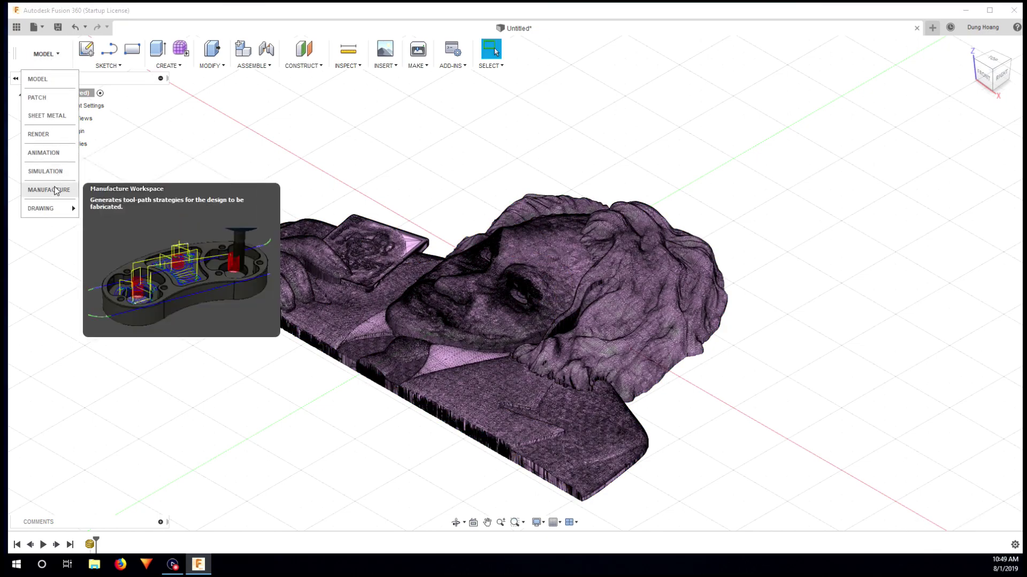
pyautogui.click(55, 190)
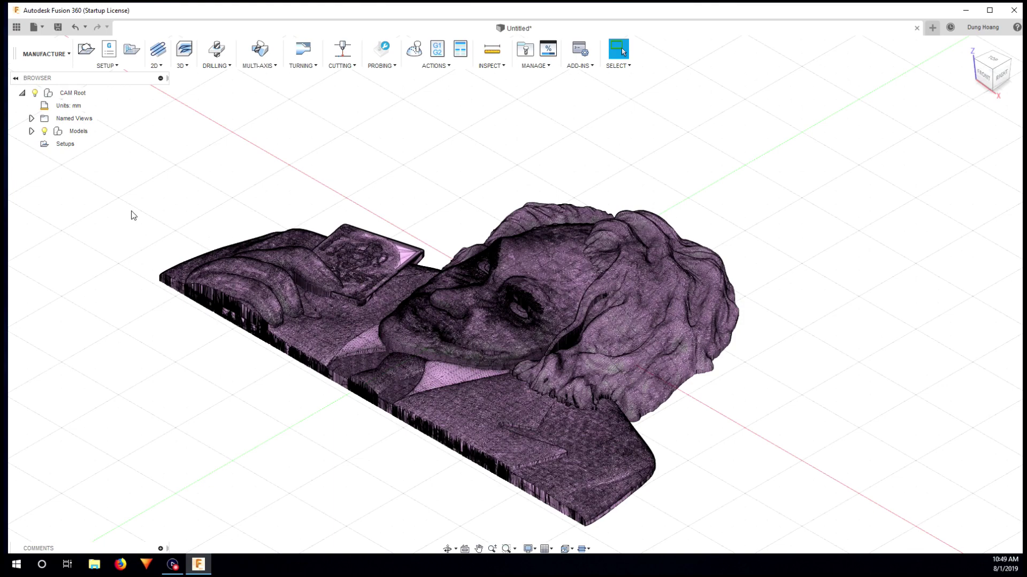
pyautogui.click(84, 52)
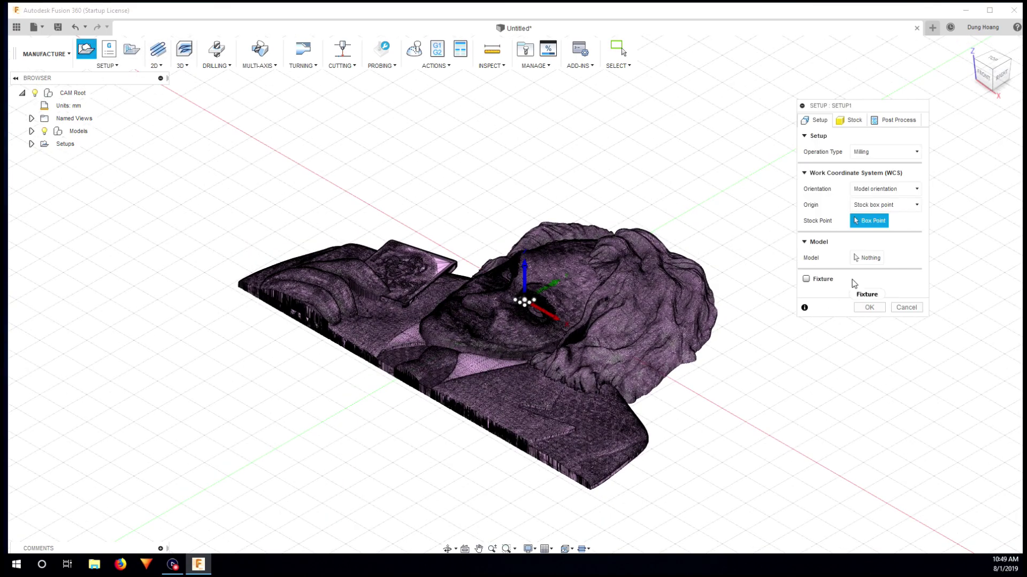
pyautogui.click(867, 259)
pyautogui.click(592, 377)
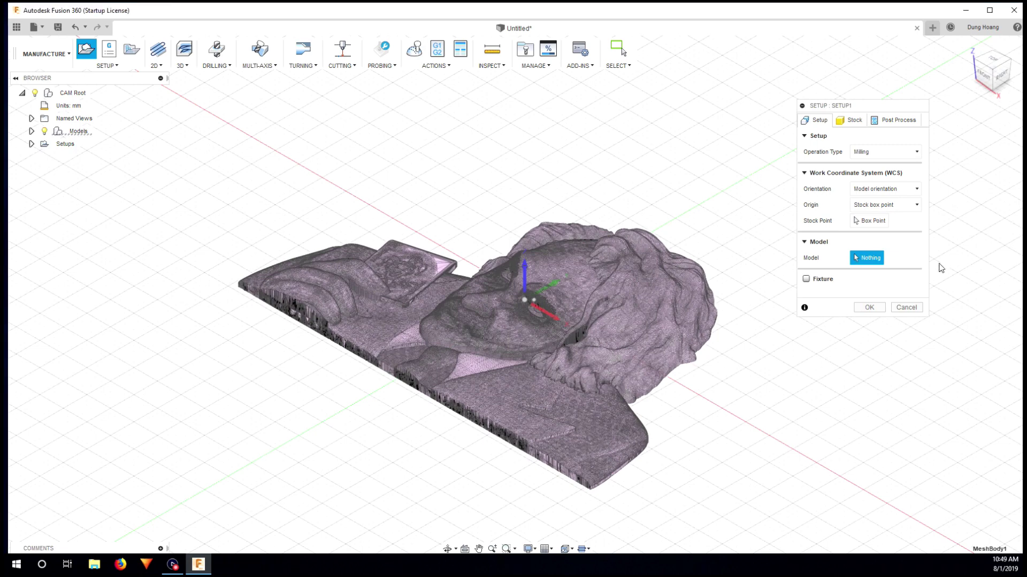
# Place the setup origin on the stock's top corner at minimum X and Y, with stock offsets of 4 mm side and 0.2 mm top
pyautogui.click(872, 222)
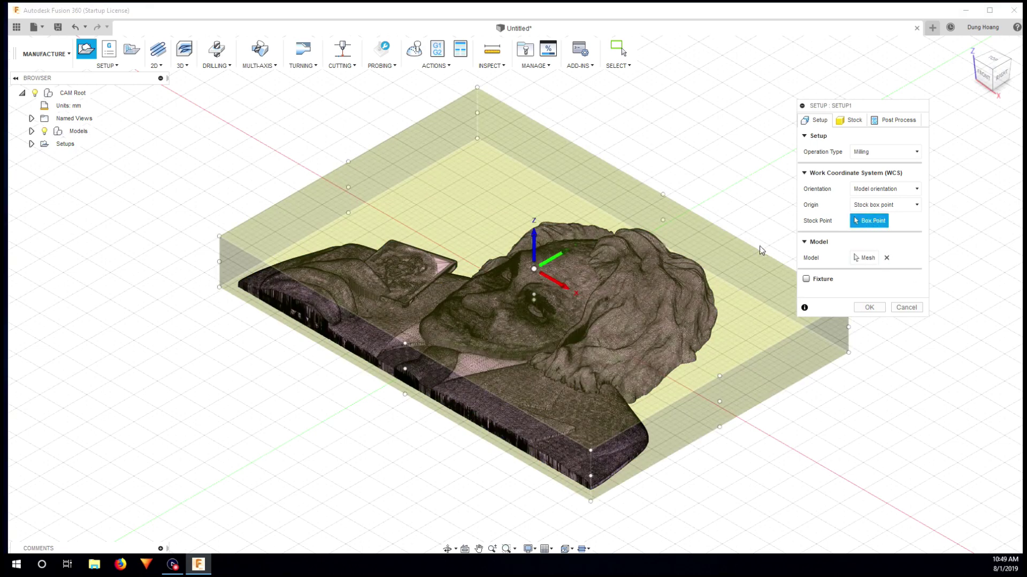
pyautogui.click(219, 235)
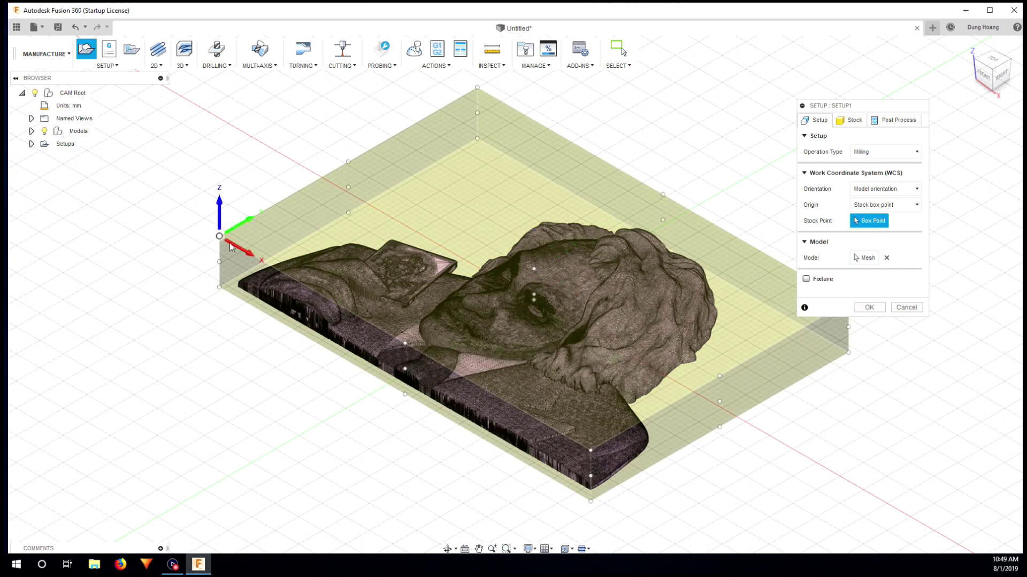
pyautogui.click(855, 121)
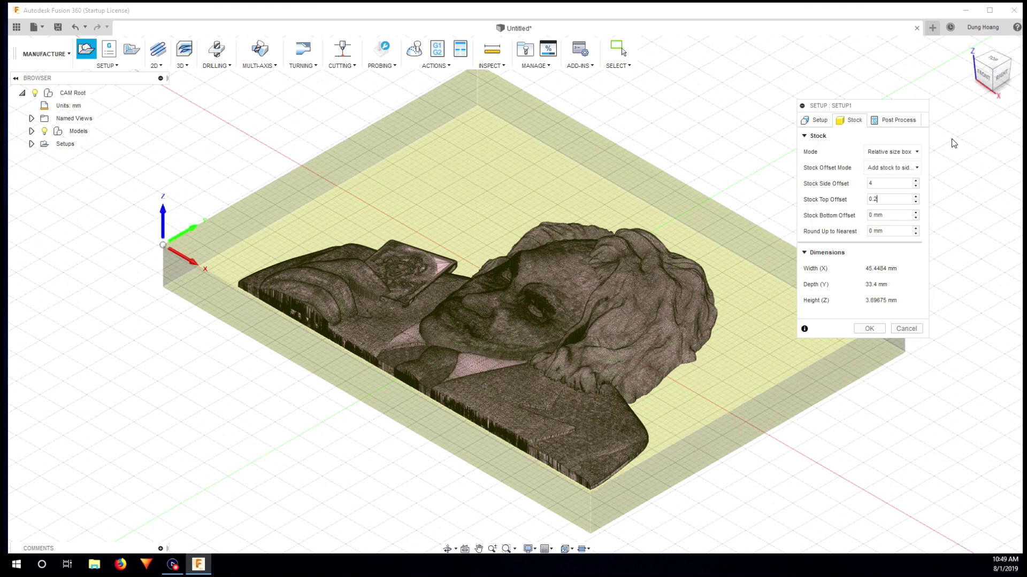
pyautogui.click(864, 332)
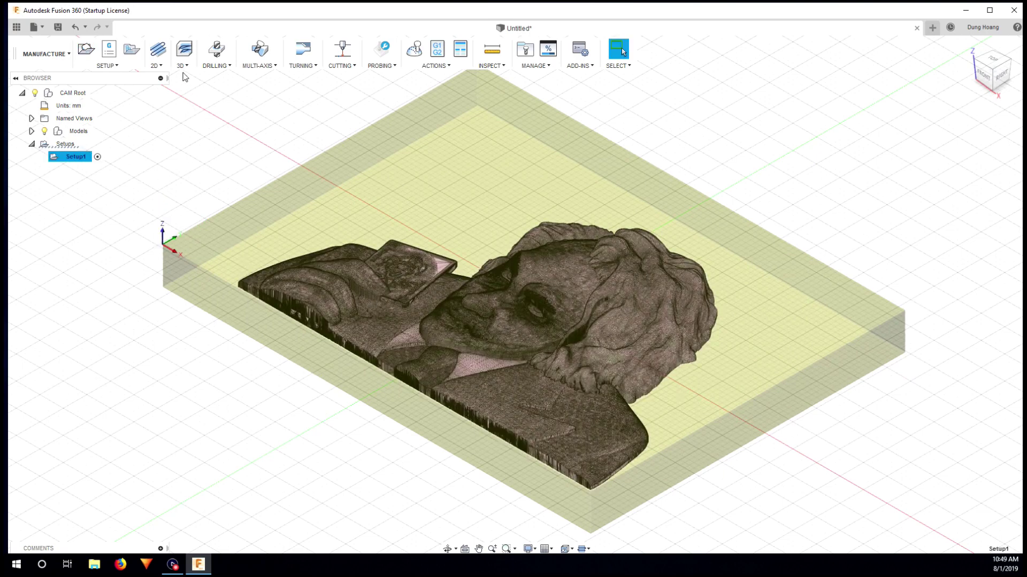
# Start a 3D Adaptive Clearing operation with the Ø4 mm flat tool from the Wood_flat_end_mill library and coolant disabled
pyautogui.click(182, 65)
pyautogui.click(204, 77)
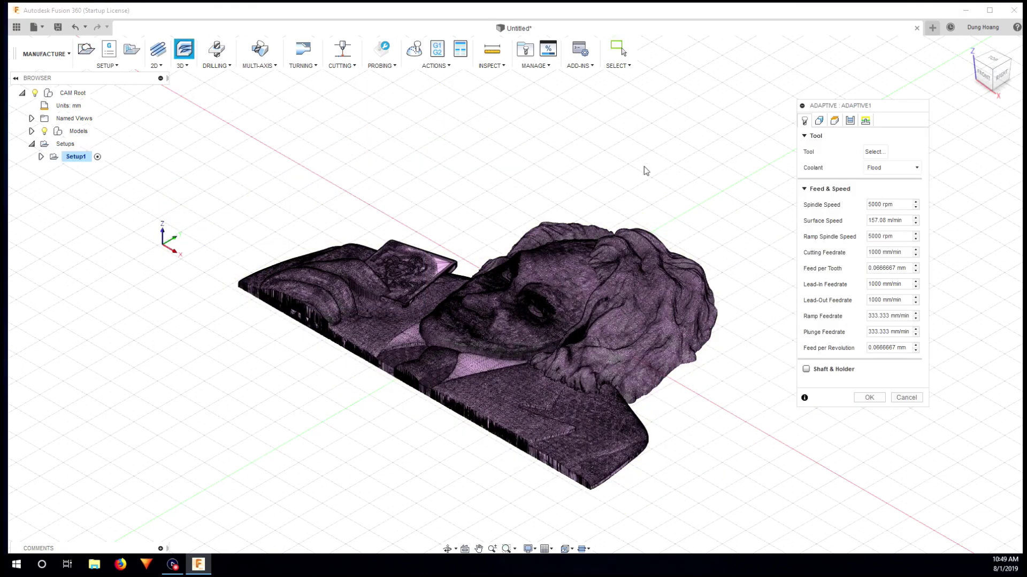
pyautogui.click(875, 152)
pyautogui.click(335, 214)
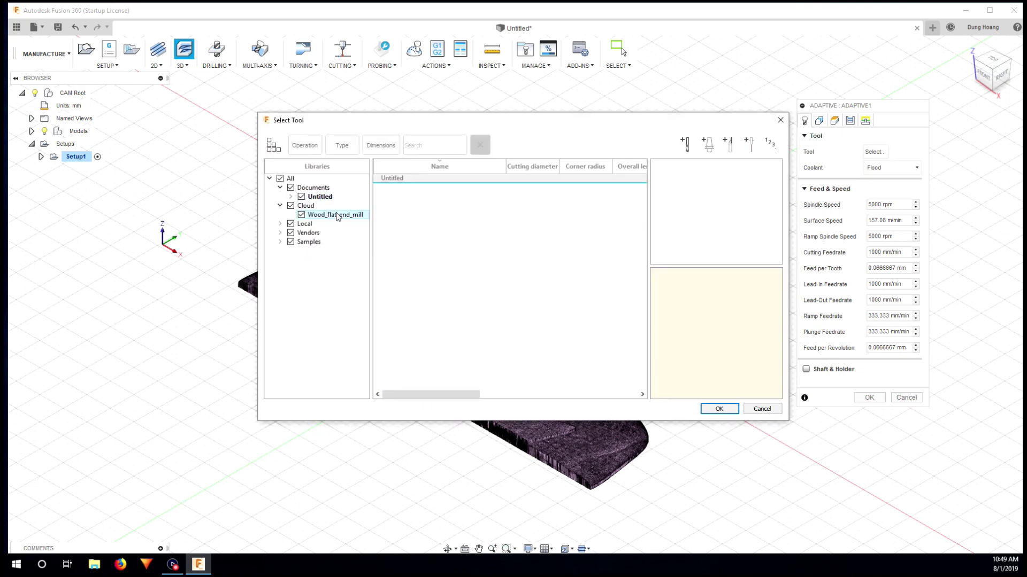
pyautogui.click(435, 203)
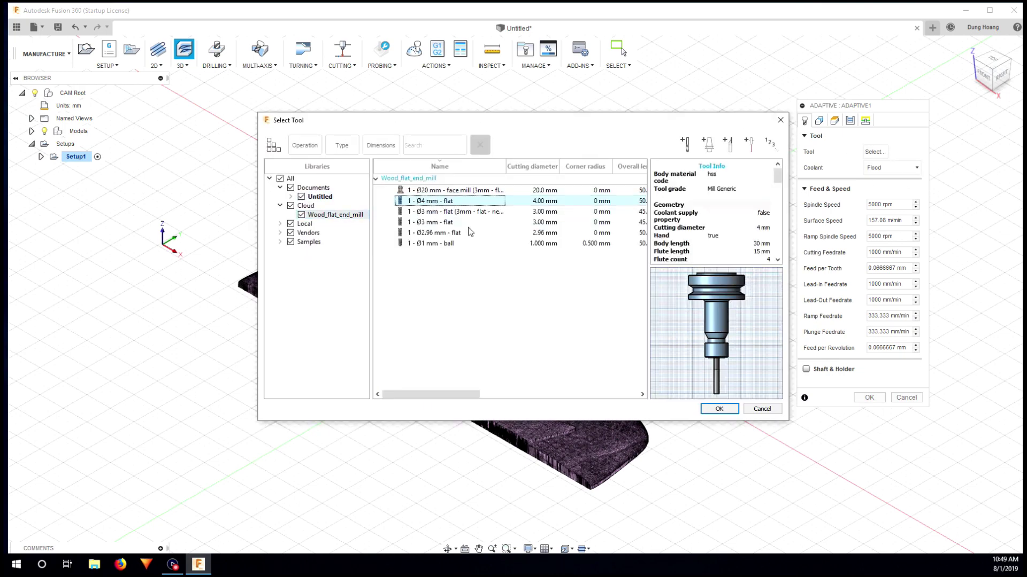
pyautogui.click(718, 409)
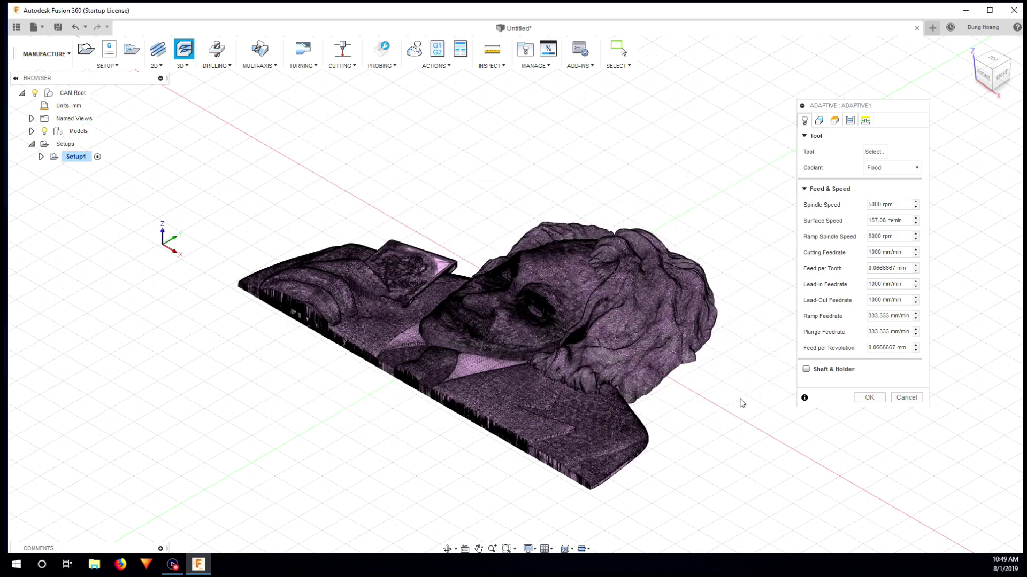
pyautogui.click(889, 185)
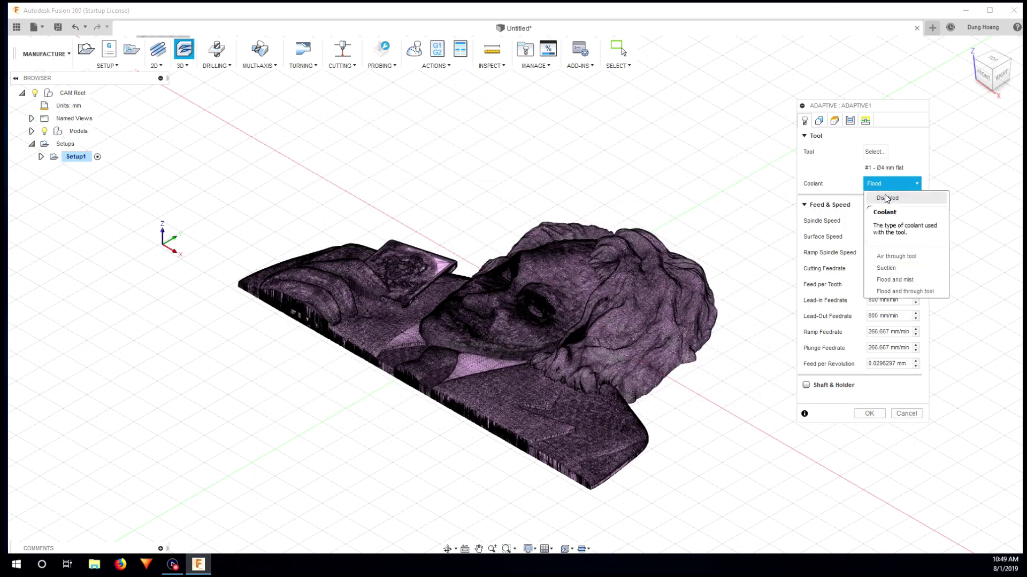
pyautogui.click(888, 197)
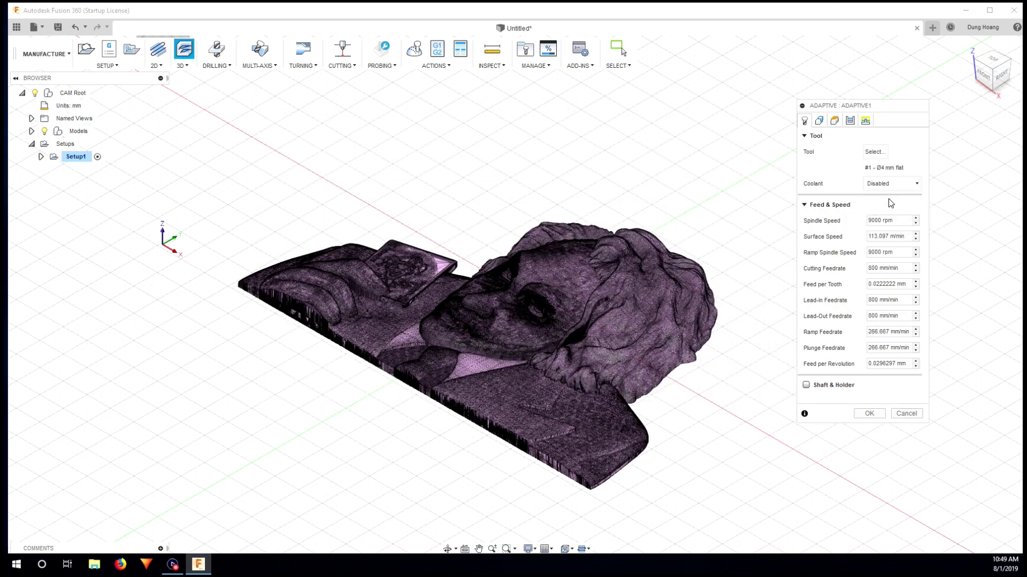
# Set the cutting, lead-in and lead-out feedrates to 400 mm/min and the ramp and plunge feedrates to 100 mm/min
pyautogui.doubleClick(880, 272)
pyautogui.write('400')
pyautogui.doubleClick(880, 300)
pyautogui.write('400')
pyautogui.doubleClick(878, 316)
pyautogui.write('400')
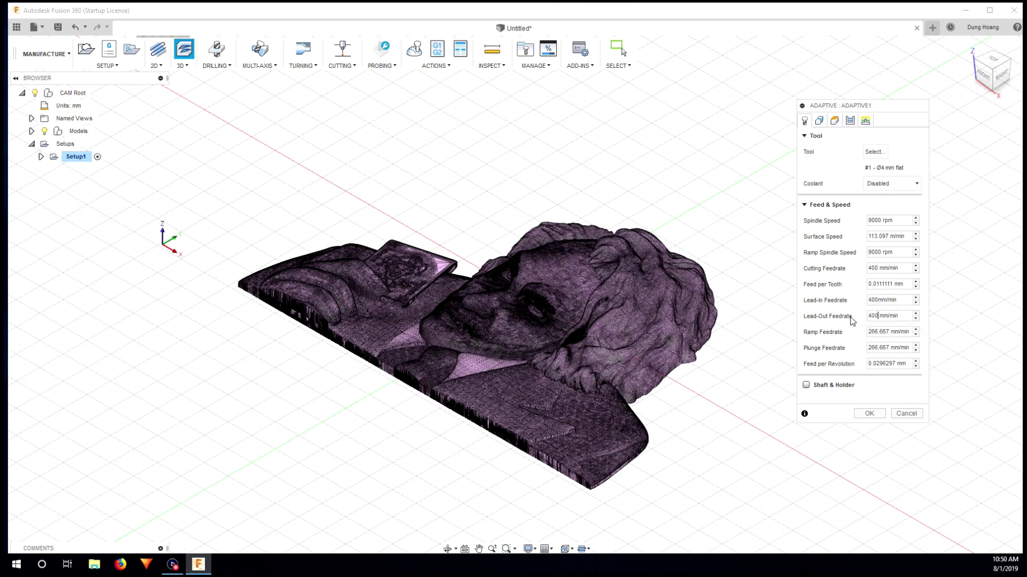
pyautogui.doubleClick(884, 332)
pyautogui.write('100')
pyautogui.doubleClick(887, 347)
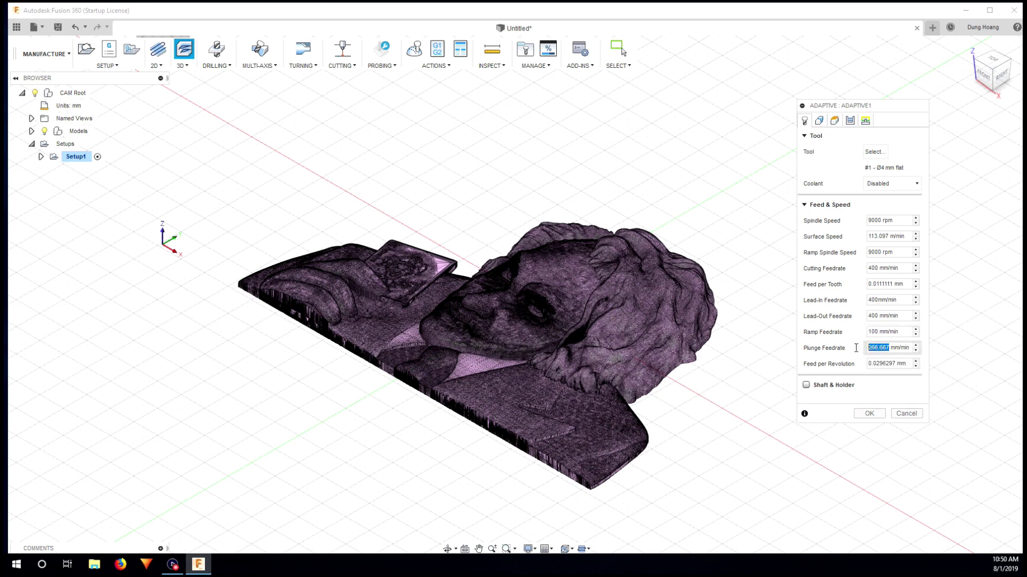
pyautogui.write('100')
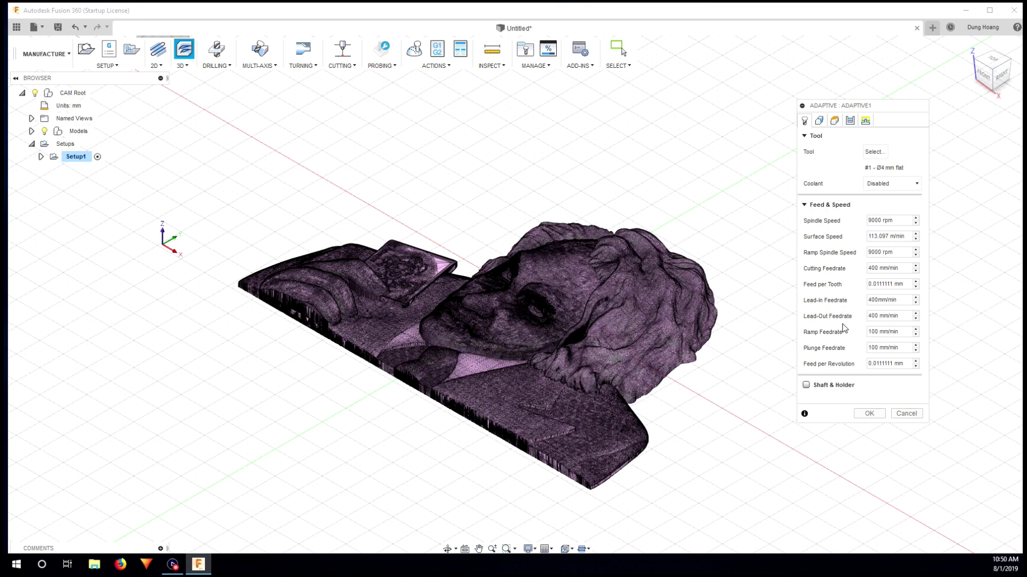
# Set the machining boundary to Silhouette with a 4 mm additional offset, and disable rest machining
pyautogui.click(820, 122)
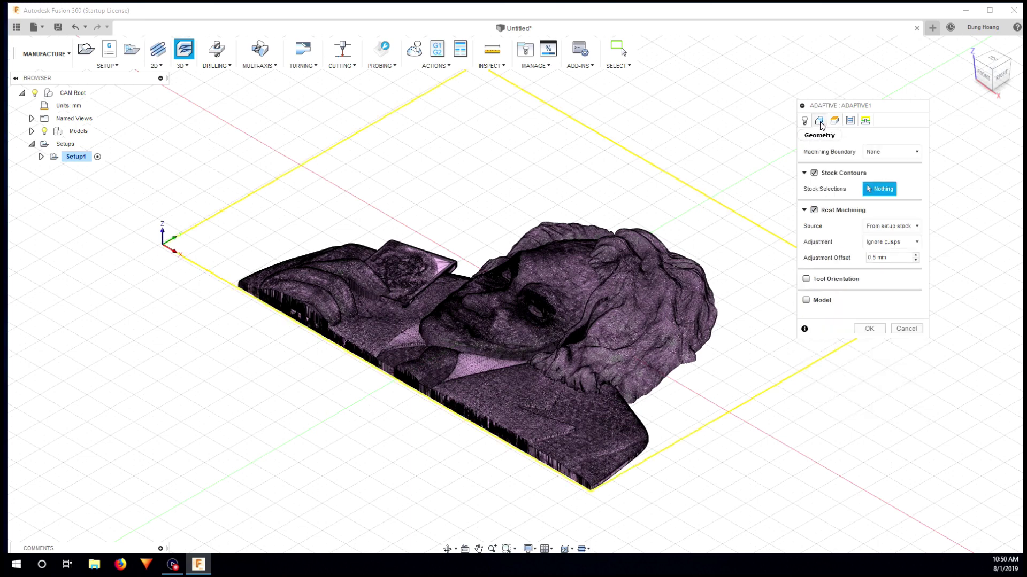
pyautogui.click(884, 152)
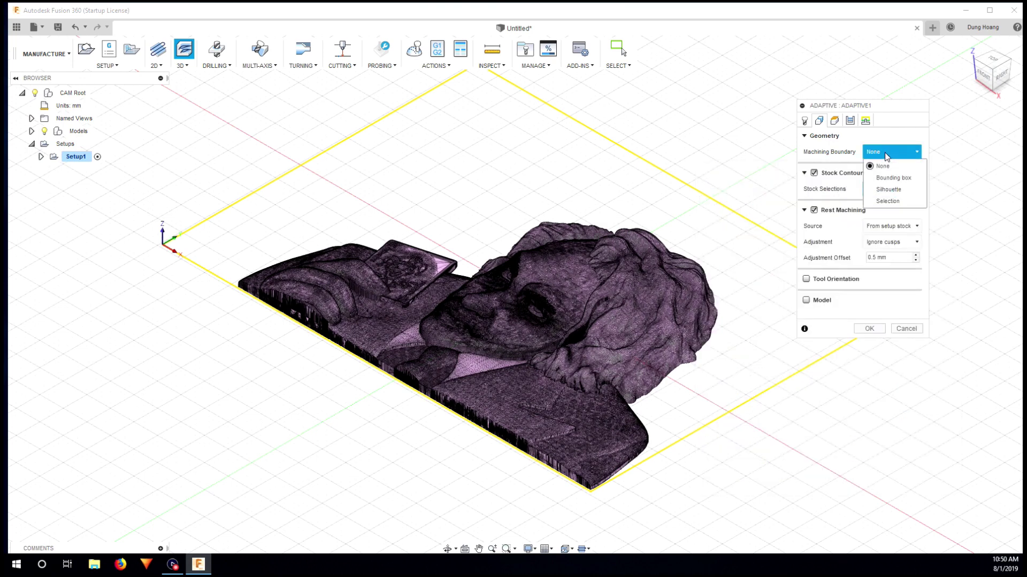
pyautogui.click(889, 190)
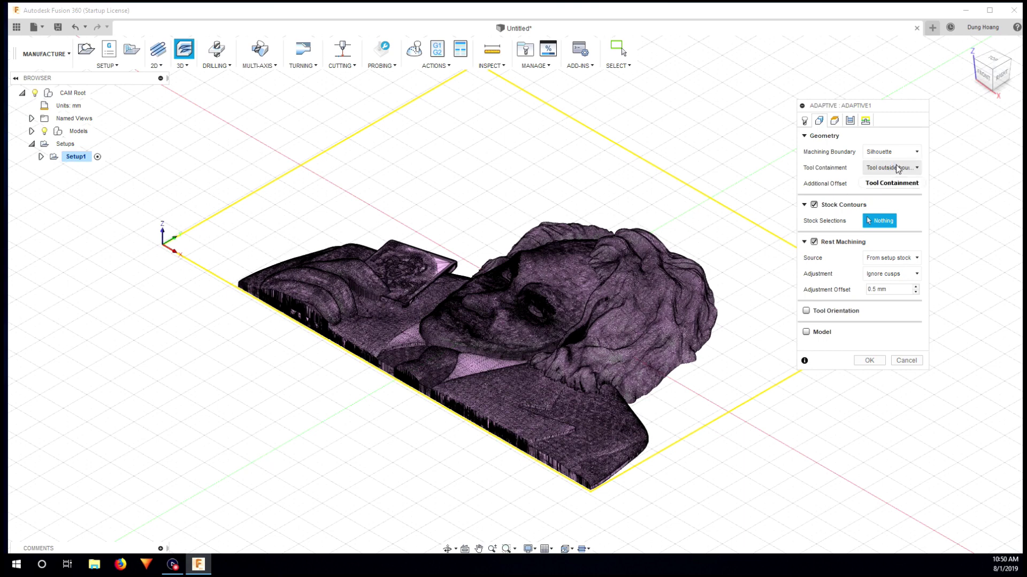
pyautogui.doubleClick(892, 184)
pyautogui.write('4')
pyautogui.moveTo(816, 246)
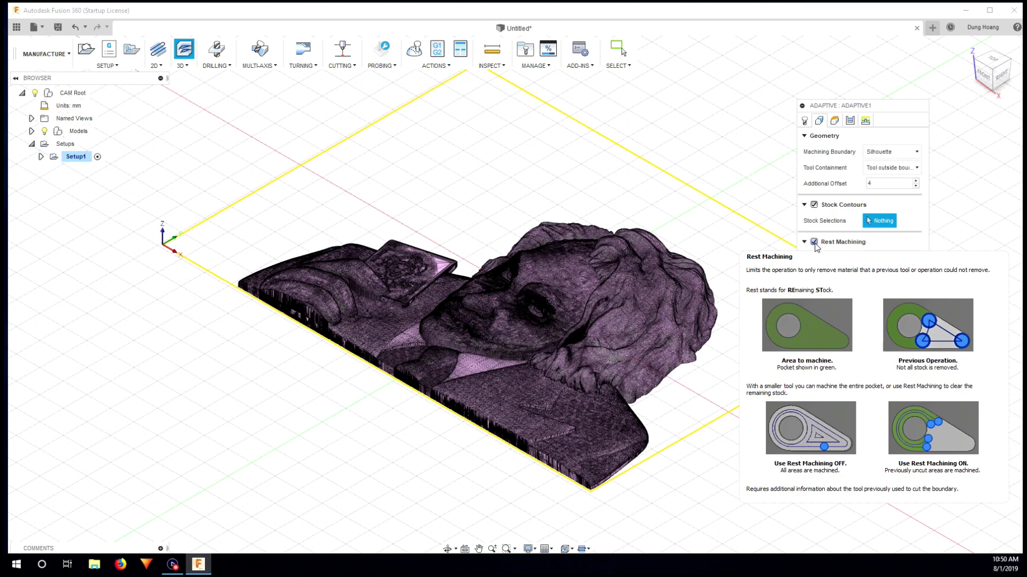
pyautogui.click(814, 242)
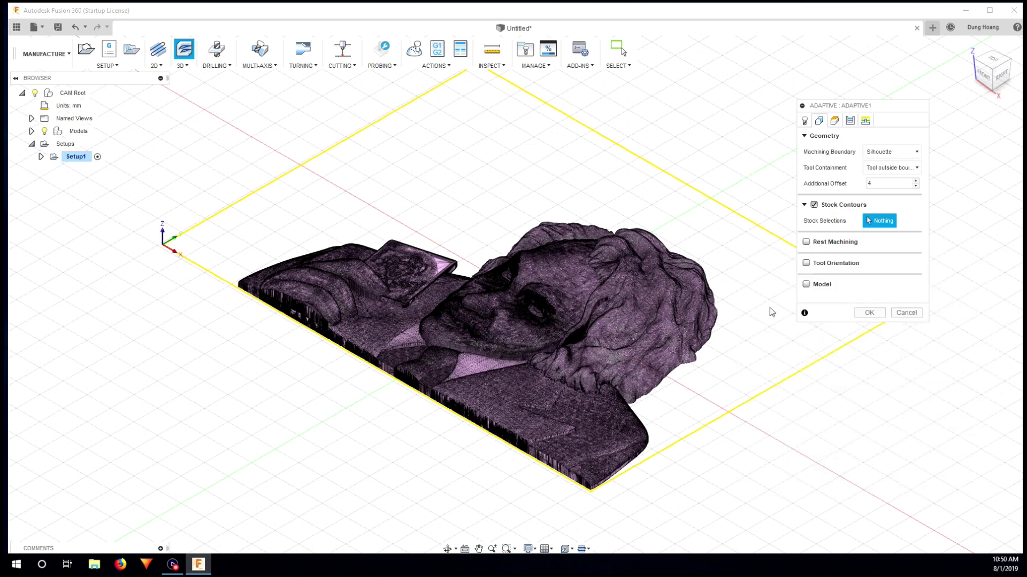
# Set the clearance height offset to 2 mm and the retract height offset to 1 mm
pyautogui.click(835, 125)
pyautogui.moveTo(851, 168); pyautogui.dragTo(820, 179)
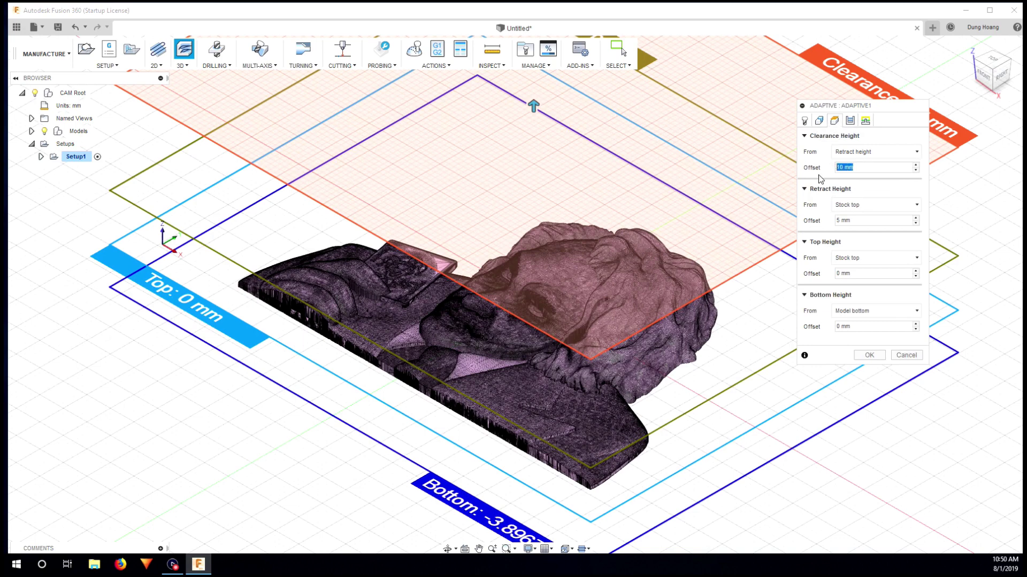
pyautogui.write('2')
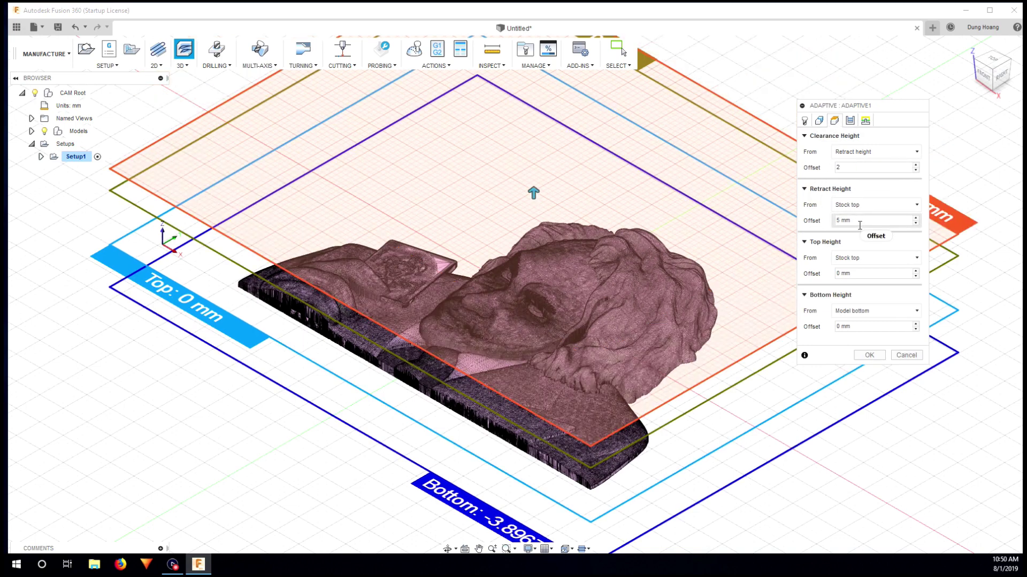
pyautogui.moveTo(860, 221); pyautogui.dragTo(826, 227)
pyautogui.write('1')
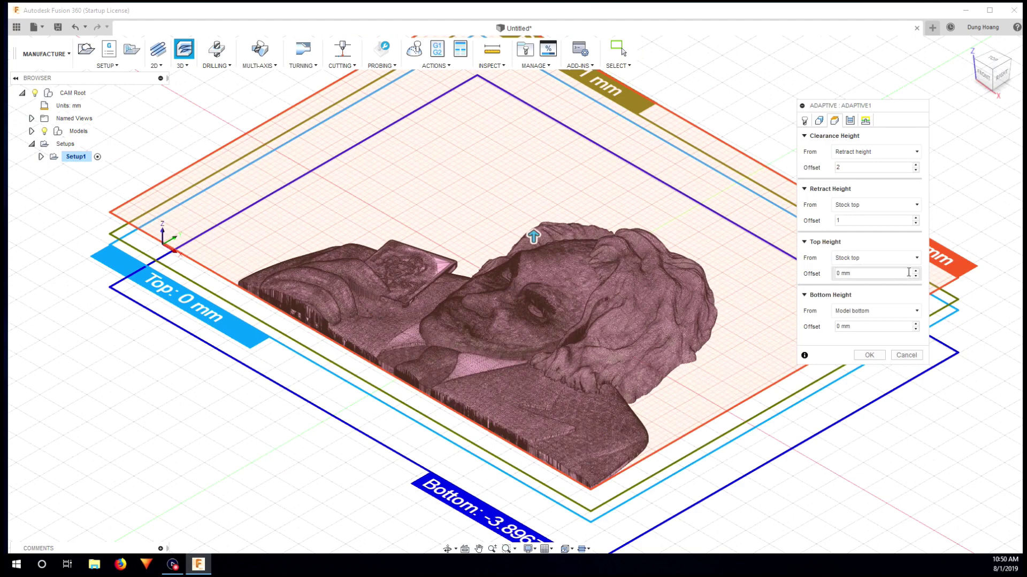
# Set the maximum roughing and fine stepdowns to 0.1 mm and the radial and axial stock to leave to 0.05 mm
pyautogui.click(850, 122)
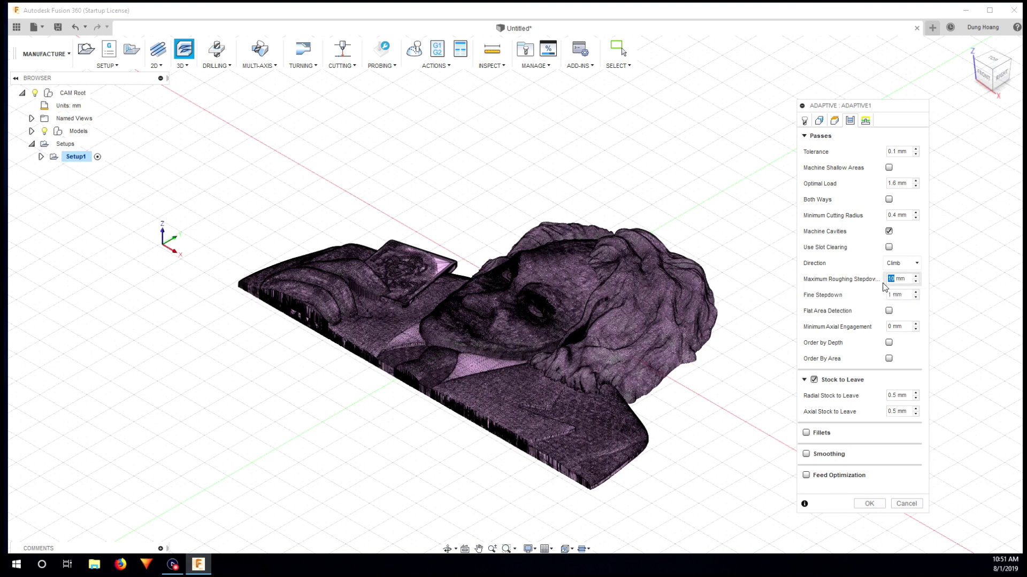
pyautogui.moveTo(895, 280)
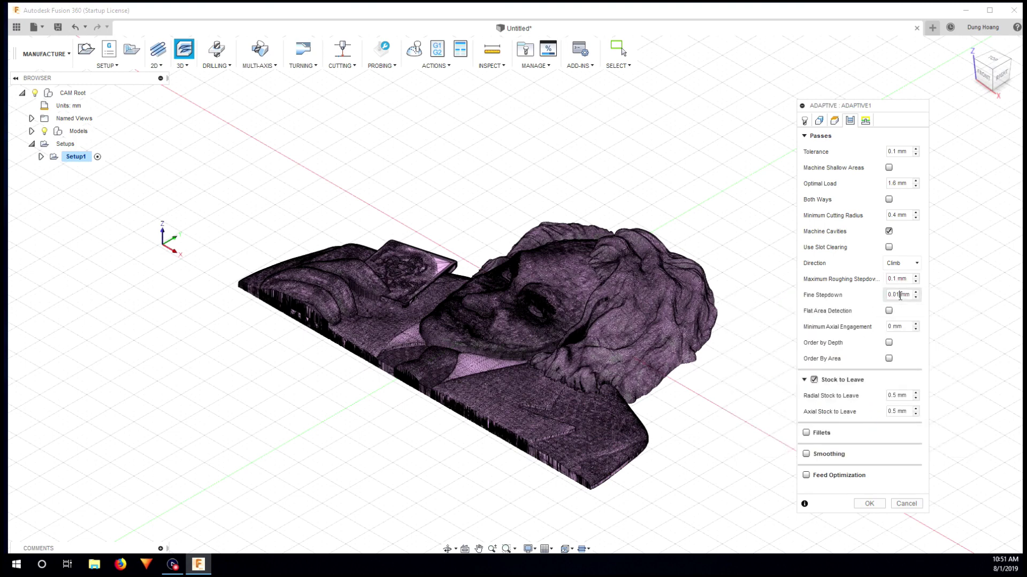
pyautogui.press('Tab')
pyautogui.write('0')
pyautogui.write('0')
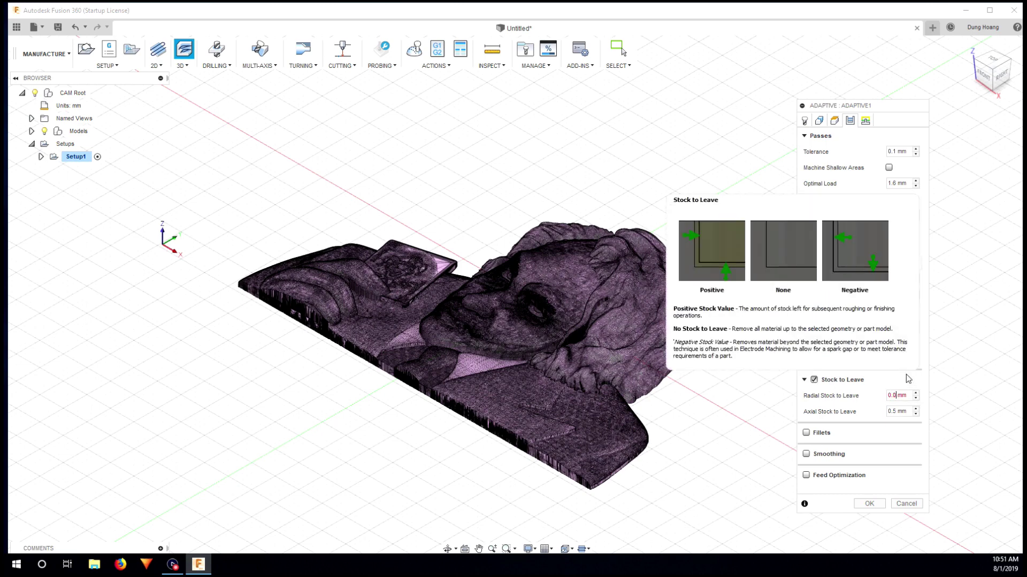
pyautogui.write('5')
pyautogui.click(906, 416)
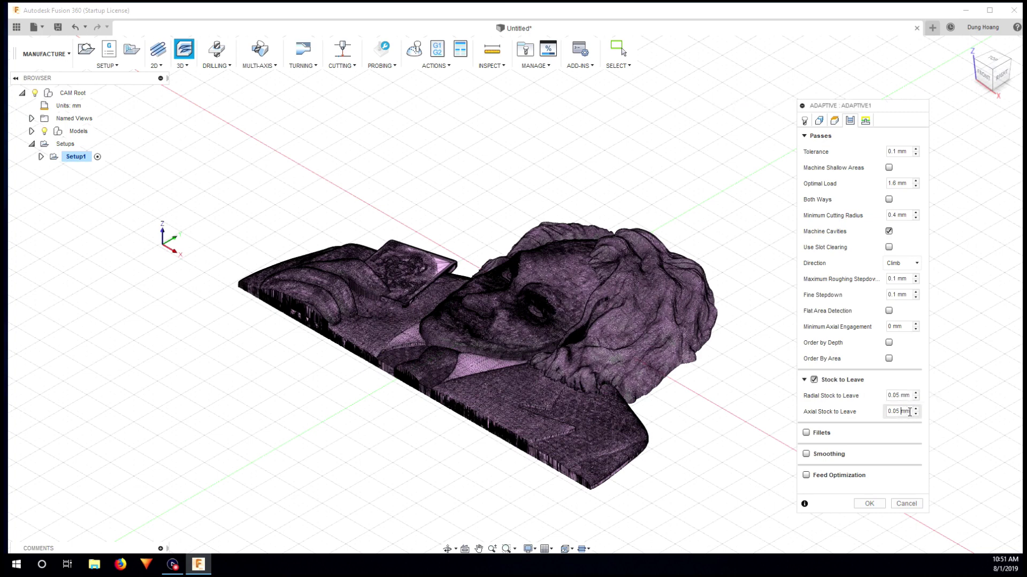
pyautogui.click(909, 412)
pyautogui.write('0')
# Set the retraction policy to Minimum retraction and generate the adaptive toolpath
pyautogui.click(865, 120)
pyautogui.click(888, 153)
pyautogui.click(886, 176)
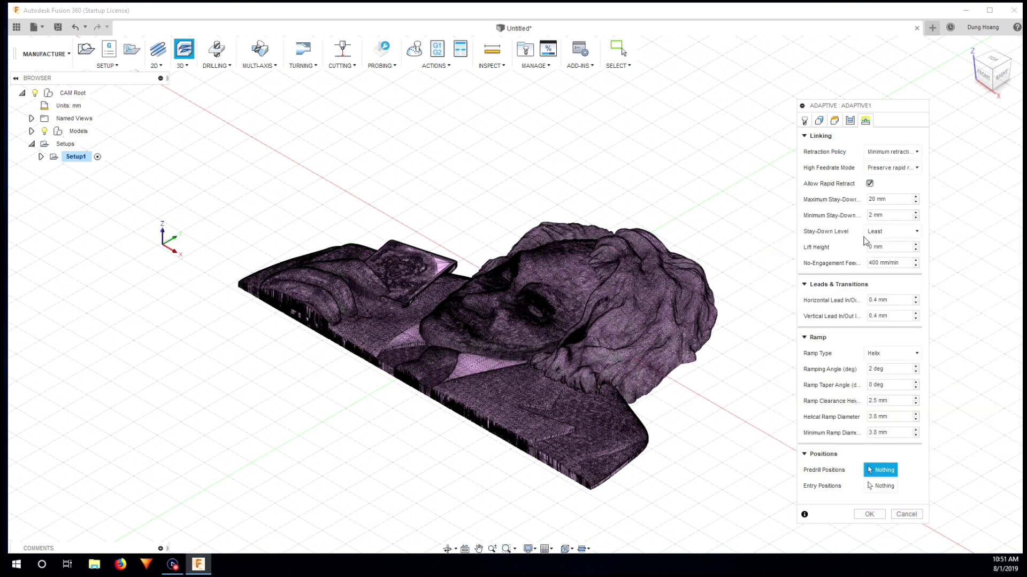
pyautogui.click(867, 515)
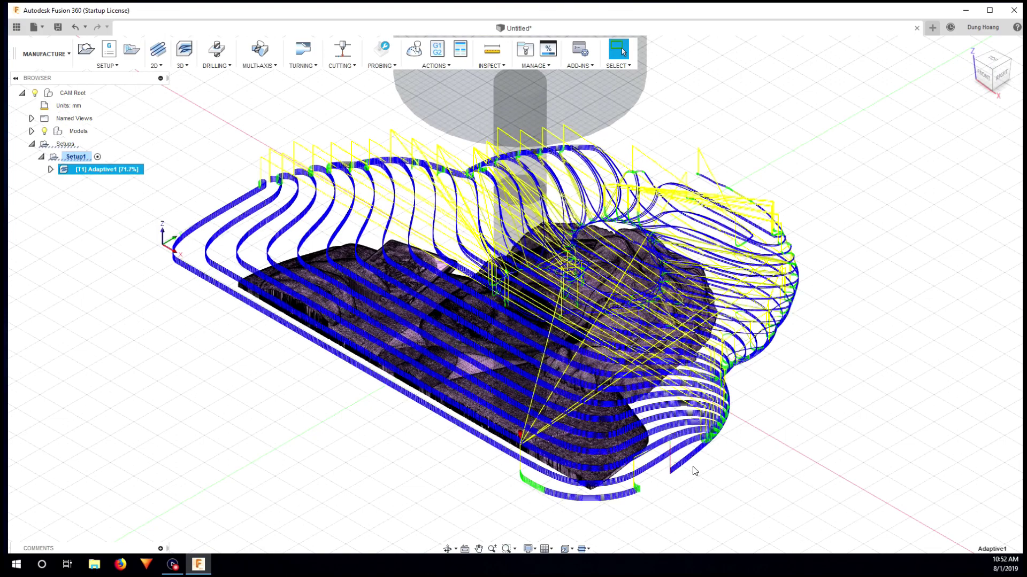
# Examine the generated adaptive toolpath around the relief from the side, from below and from above
pyautogui.moveTo(702, 475)
pyautogui.keyDown('shift'); pyautogui.mouseDown(button='middle')
pyautogui.moveTo(714, 506)
pyautogui.moveTo(729, 488)
pyautogui.moveTo(733, 448)
pyautogui.moveTo(724, 488)
pyautogui.moveTo(706, 479)
pyautogui.moveTo(713, 461)
pyautogui.mouseUp(button='middle'); pyautogui.keyUp('shift')
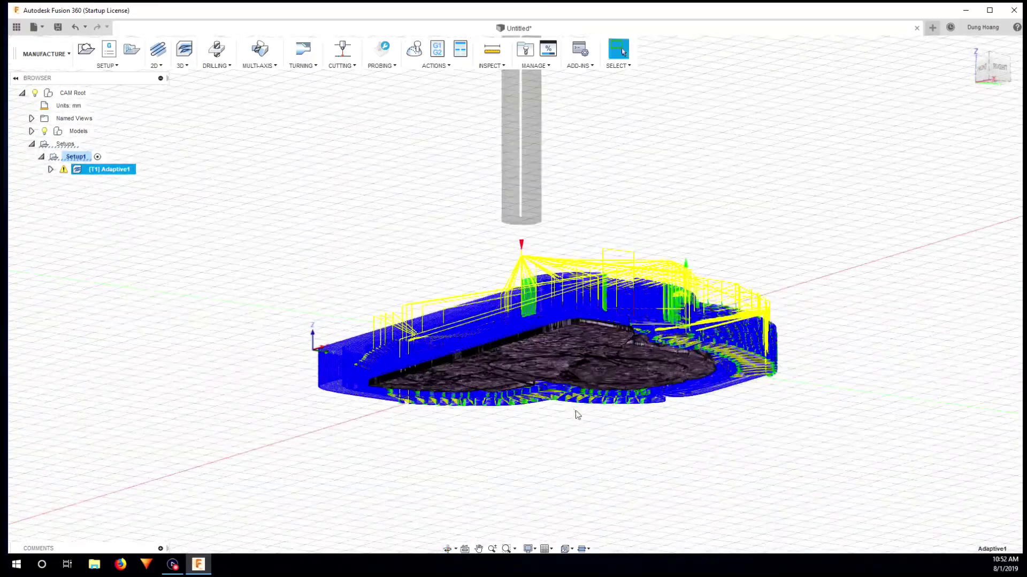
pyautogui.scroll(3, 575, 414)
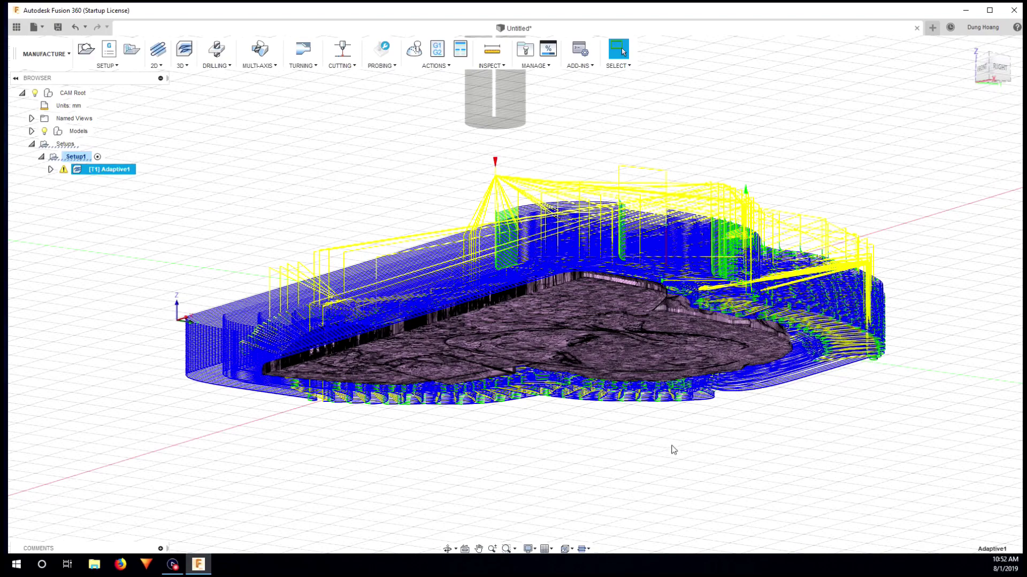
pyautogui.keyDown('shift'); pyautogui.moveTo(662, 446); pyautogui.dragTo(664, 435, button='middle'); pyautogui.keyUp('shift')
pyautogui.scroll(2, 664, 435)
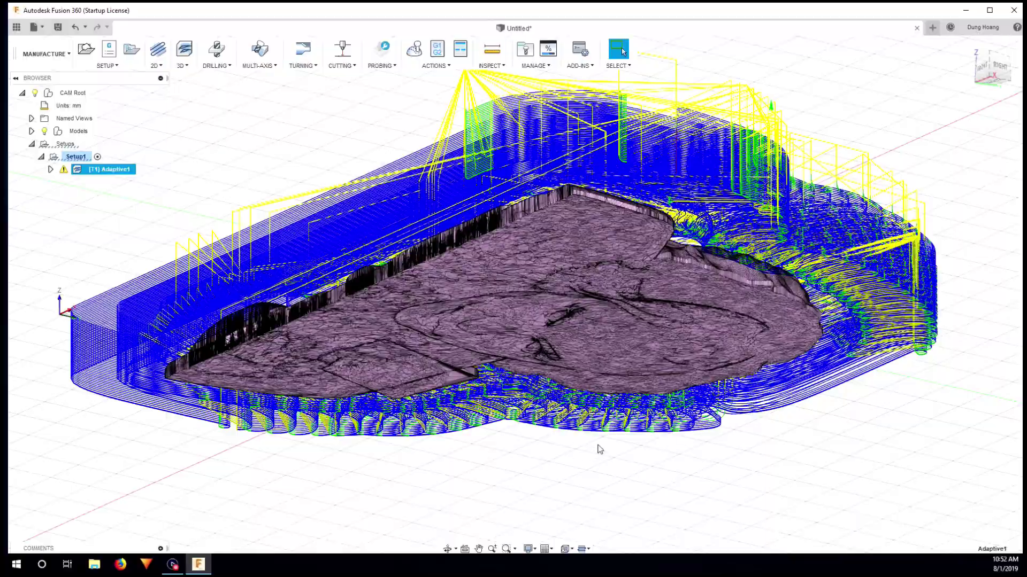
pyautogui.keyDown('shift'); pyautogui.moveTo(600, 449); pyautogui.dragTo(485, 326, button='middle'); pyautogui.keyUp('shift')
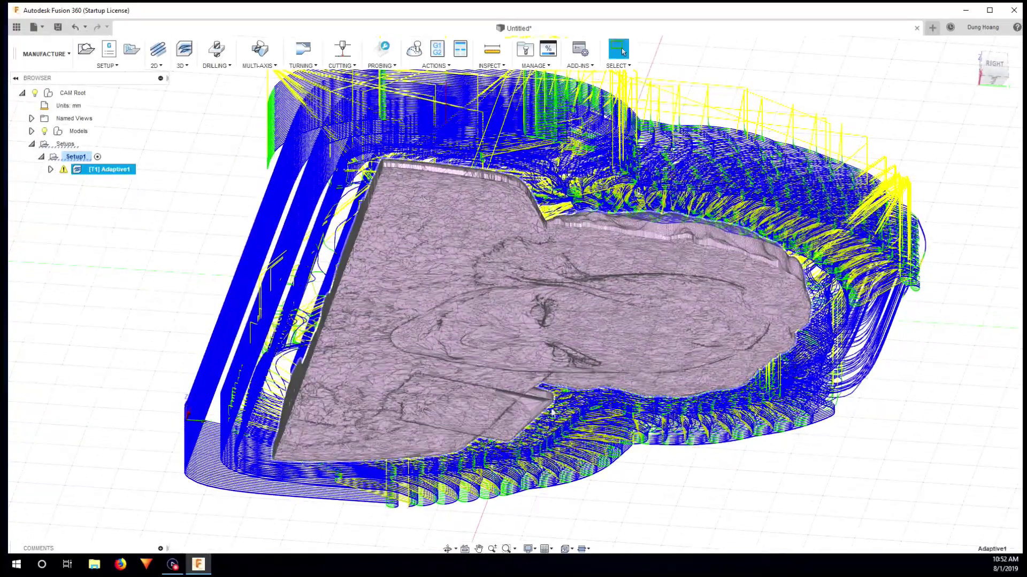
pyautogui.keyDown('shift'); pyautogui.moveTo(551, 412); pyautogui.dragTo(655, 435, button='middle'); pyautogui.keyUp('shift')
pyautogui.keyDown('shift'); pyautogui.moveTo(540, 344); pyautogui.dragTo(599, 460, button='middle'); pyautogui.keyUp('shift')
pyautogui.scroll(-5, 514, 294)
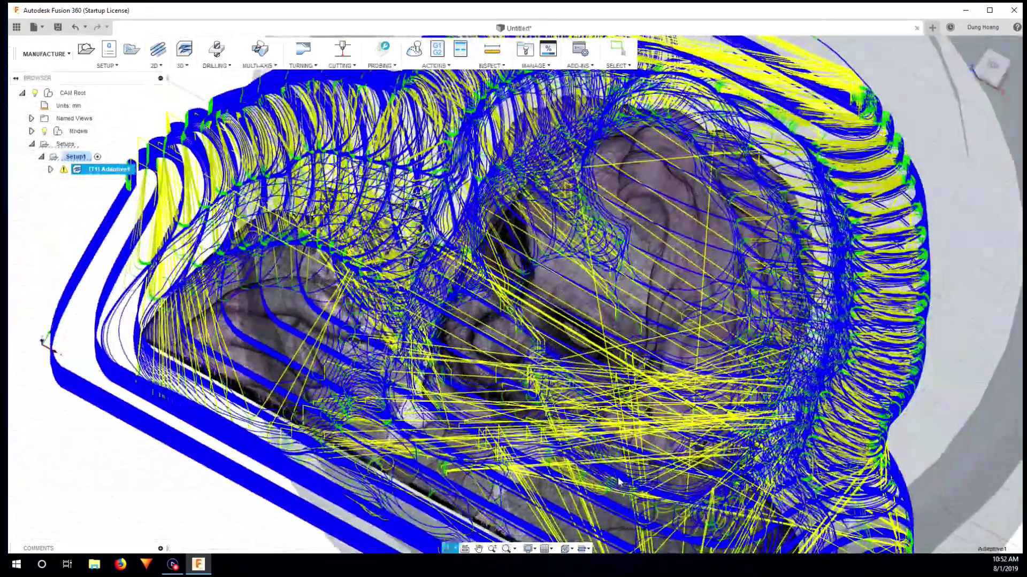
pyautogui.scroll(3, 738, 508)
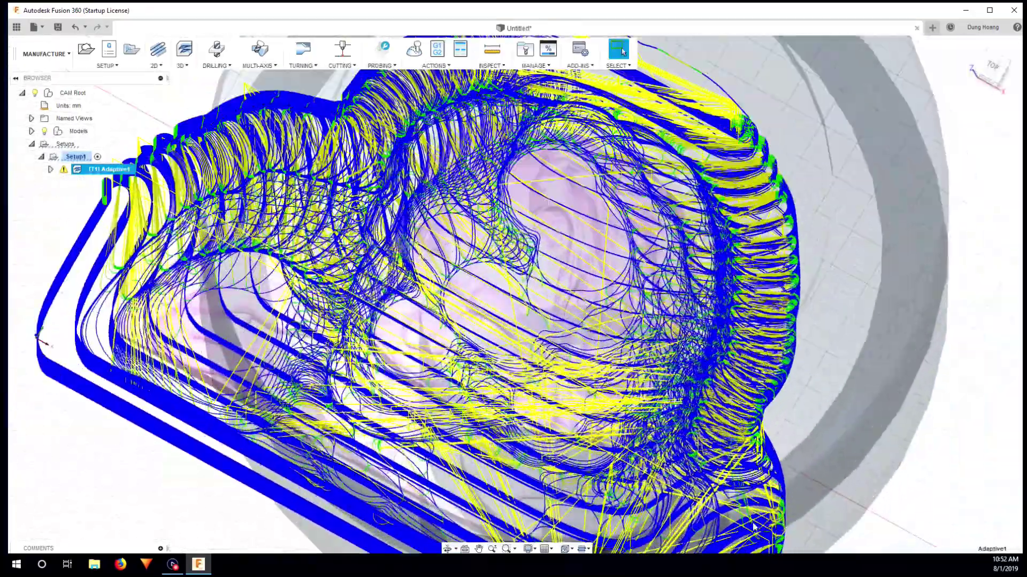
# Create a derived 3D milling Parallel operation from the Adaptive1 operation
pyautogui.click(73, 158)
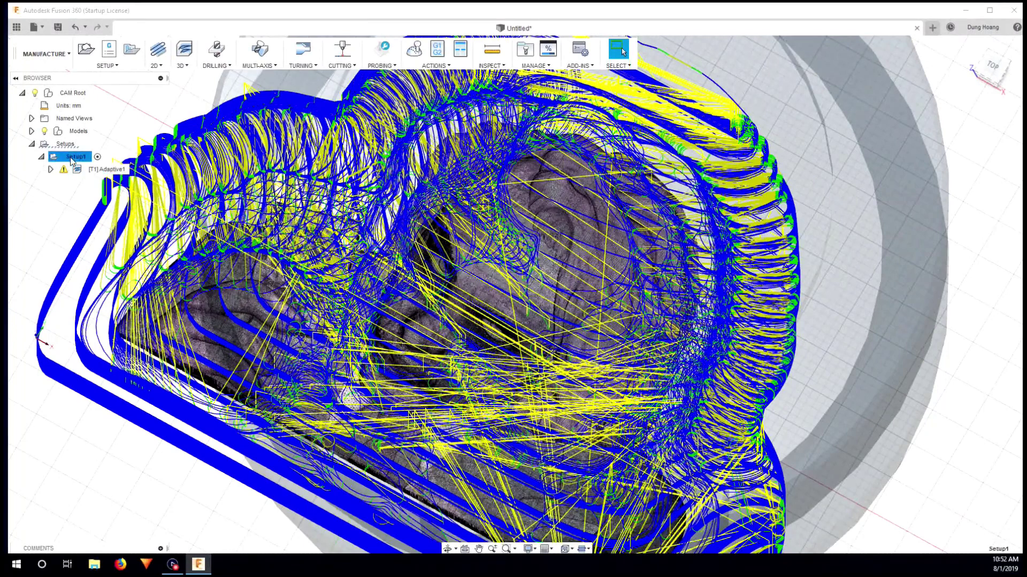
pyautogui.click(78, 170)
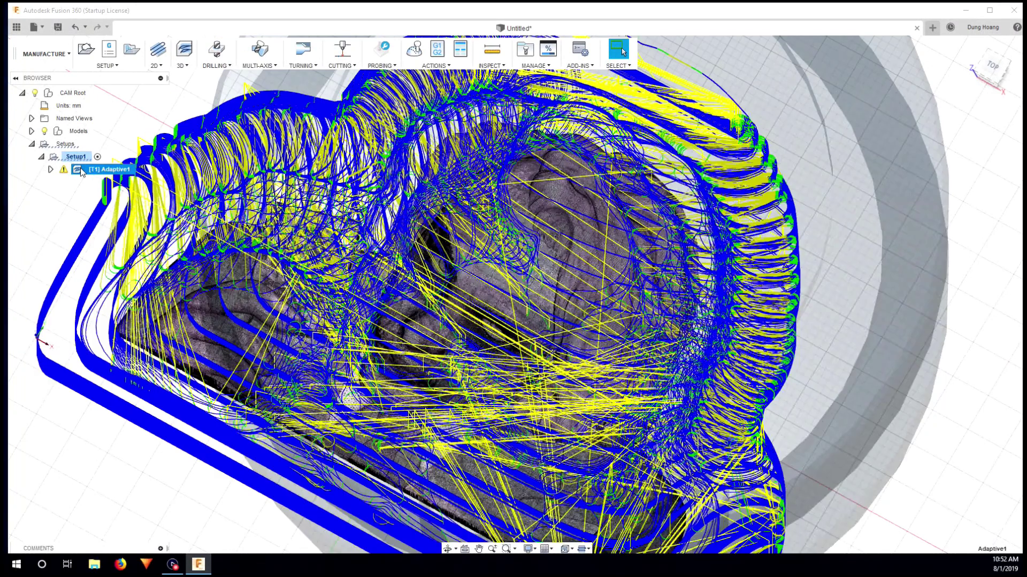
pyautogui.rightClick(98, 172)
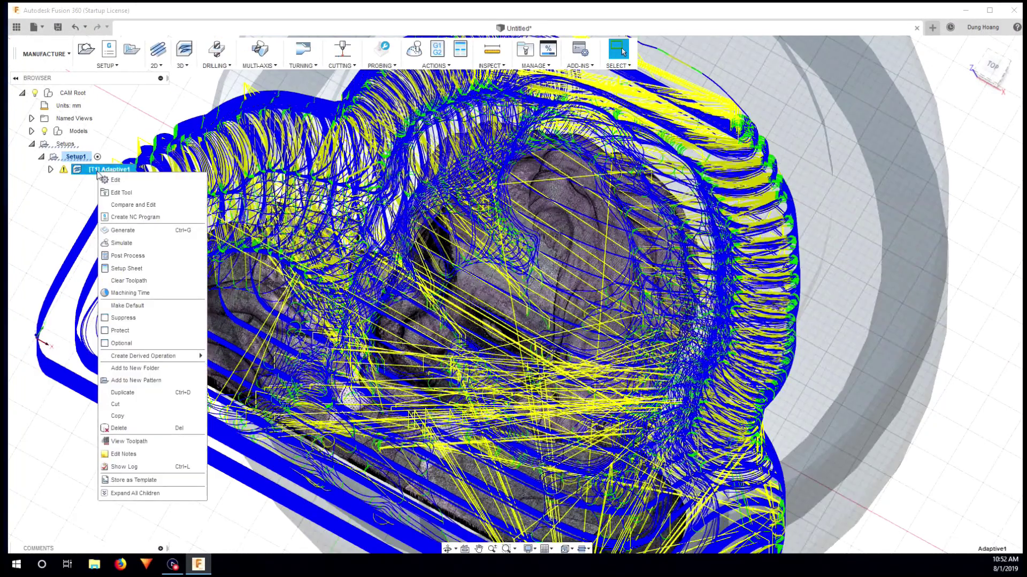
pyautogui.moveTo(160, 357)
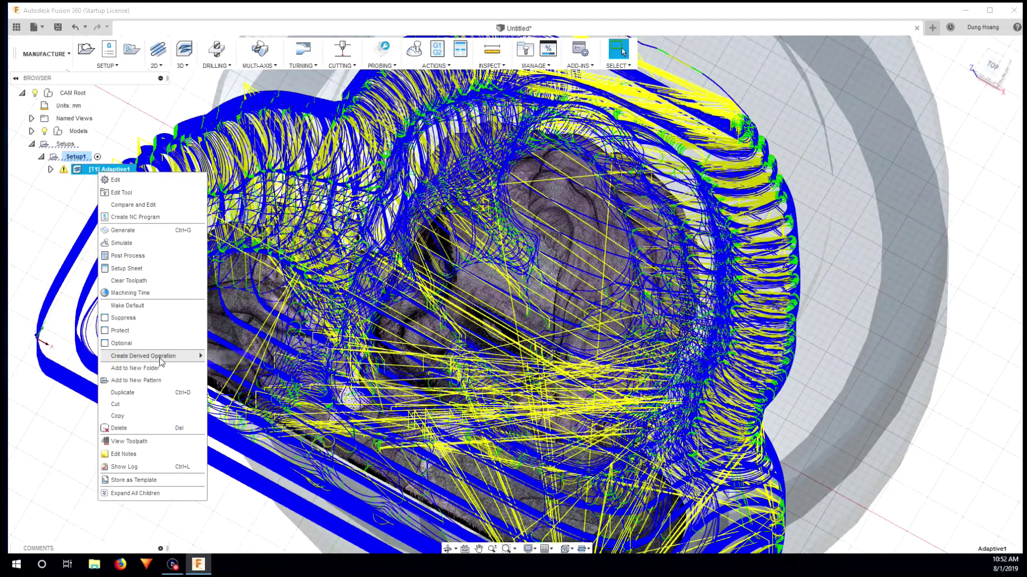
pyautogui.moveTo(229, 360)
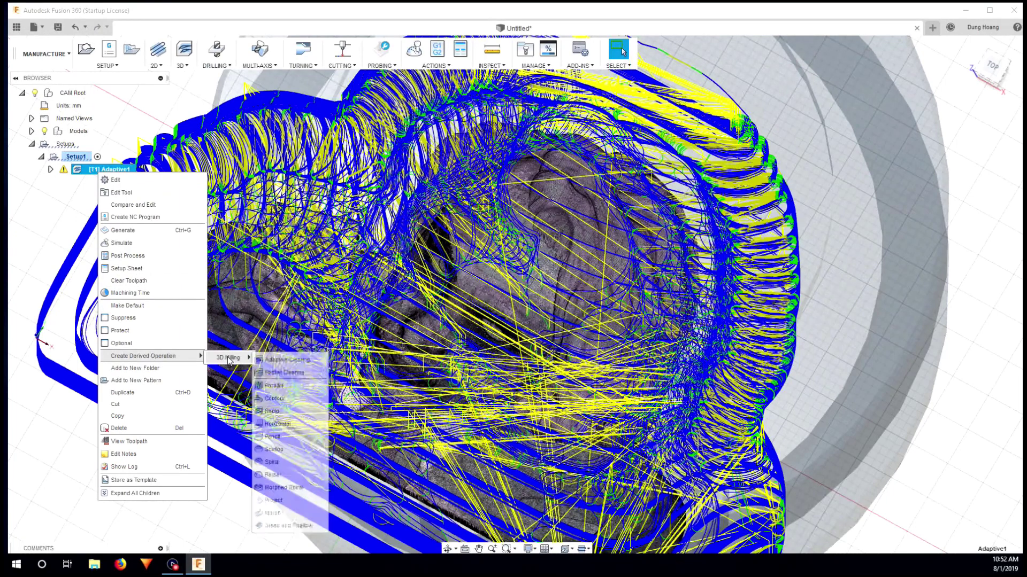
pyautogui.click(274, 385)
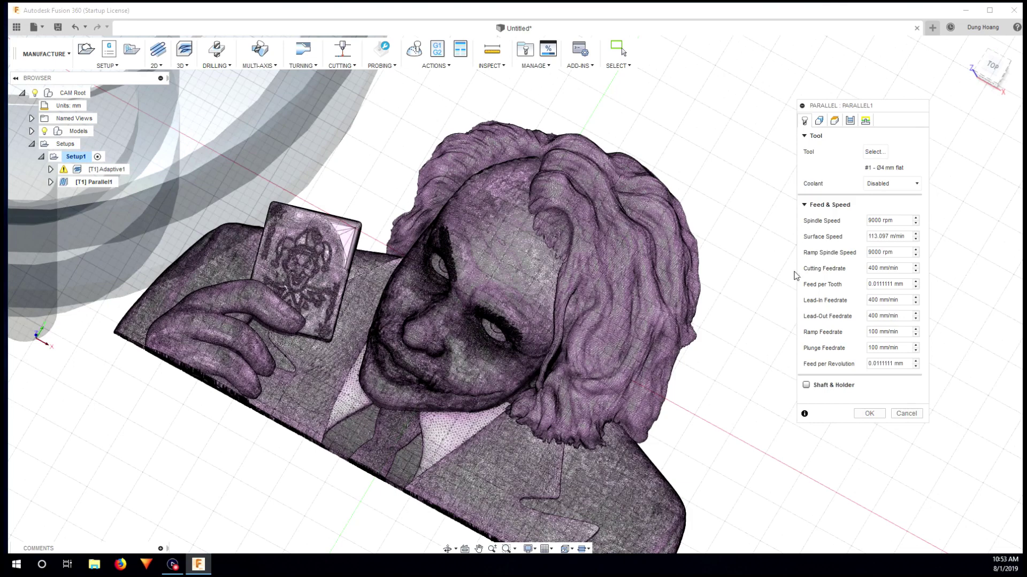
# Choose the 1 mm ball end mill from the Wood_flat_end_mill library as the Parallel operation's tool
pyautogui.click(875, 152)
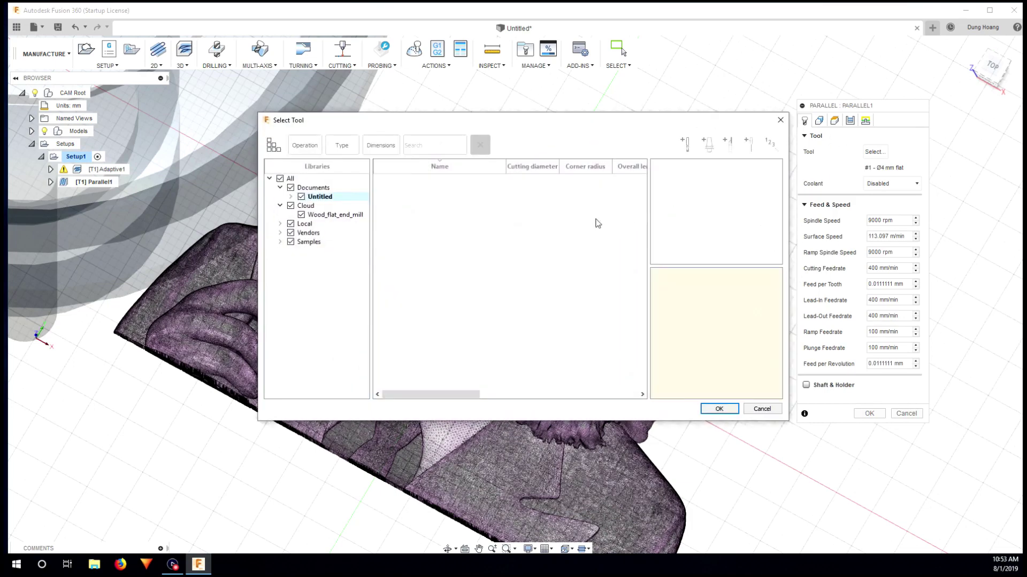
pyautogui.click(332, 215)
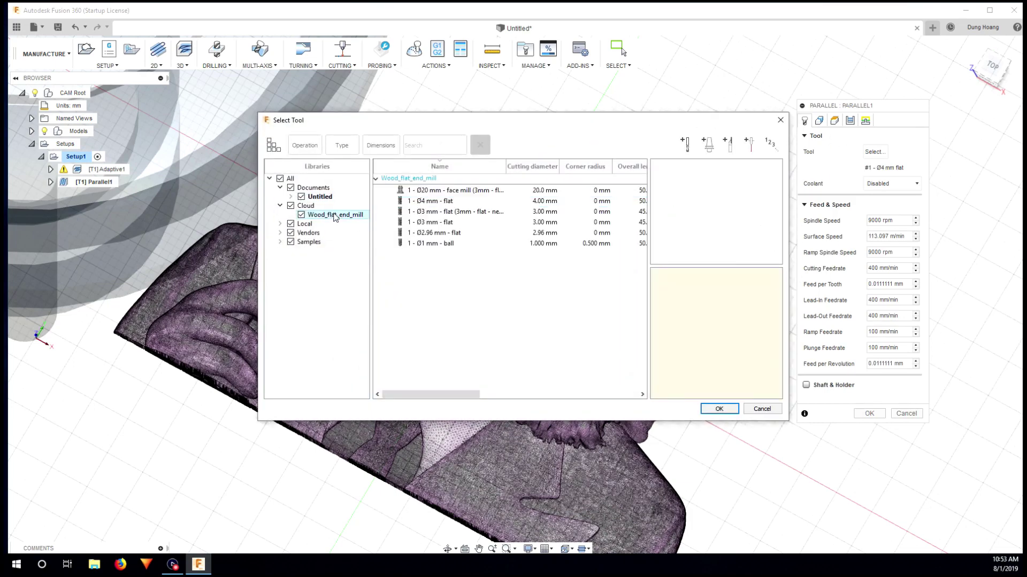
pyautogui.click(444, 244)
pyautogui.click(719, 409)
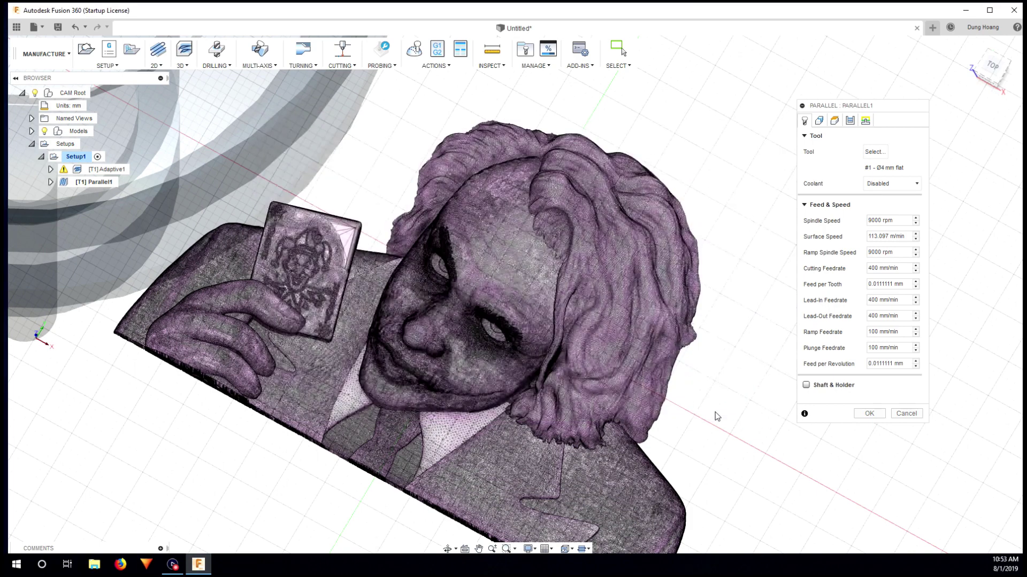
# Set the cutting, lead-in and lead-out feedrates to 400 mm/min, the ramp and plunge feedrates to 100 mm/min, and disable the coolant
pyautogui.click(880, 263)
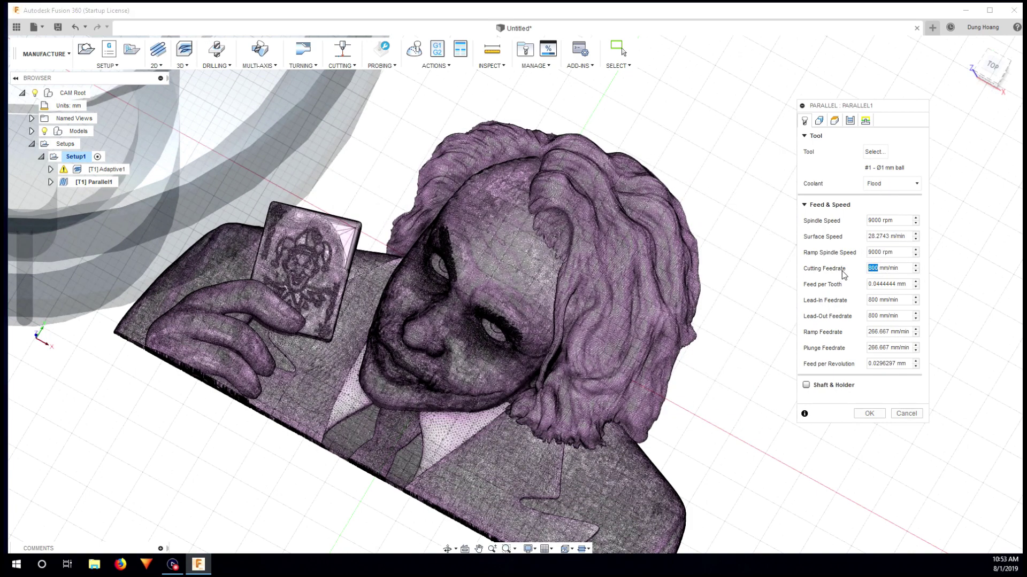
pyautogui.write('400')
pyautogui.press('Tab')
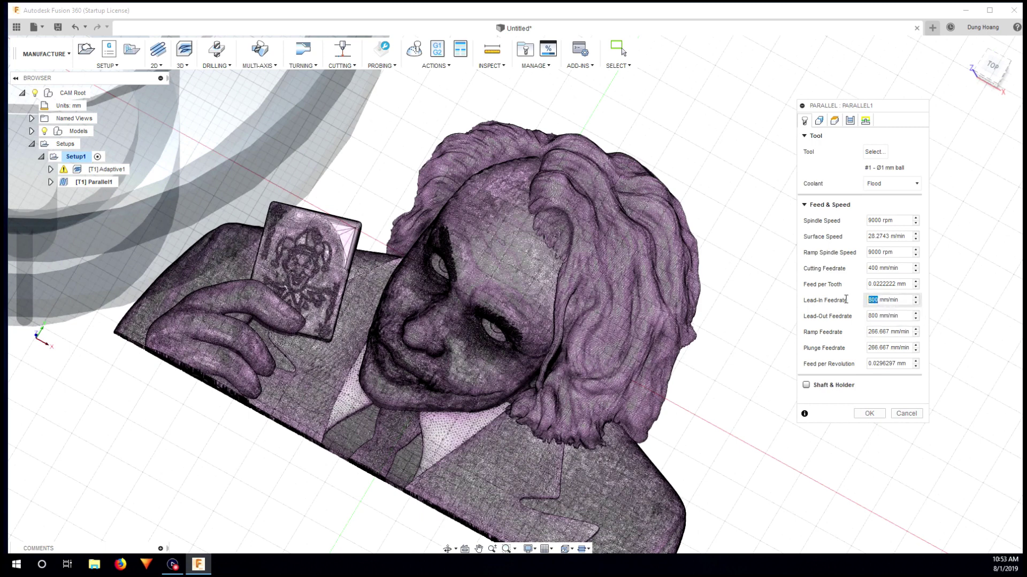
pyautogui.write('400')
pyautogui.press('Tab')
pyautogui.write('400')
pyautogui.press('Tab')
pyautogui.write('100')
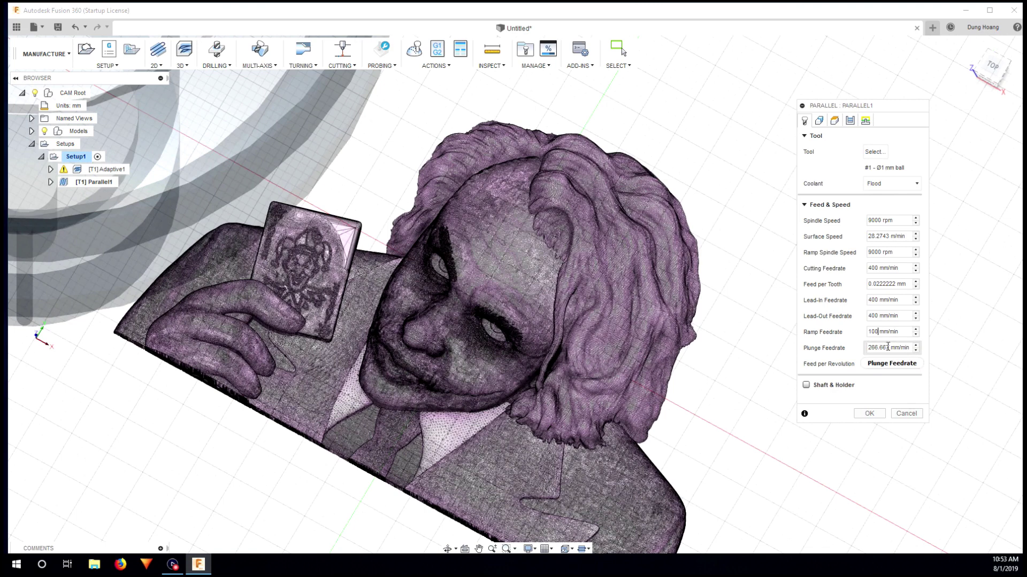
pyautogui.press('Tab')
pyautogui.write('1')
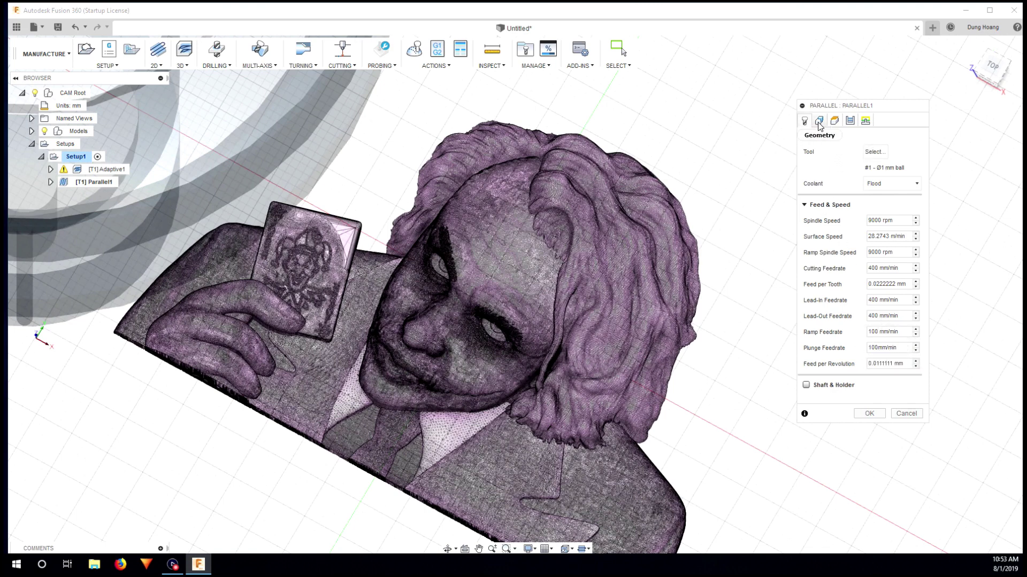
pyautogui.click(892, 184)
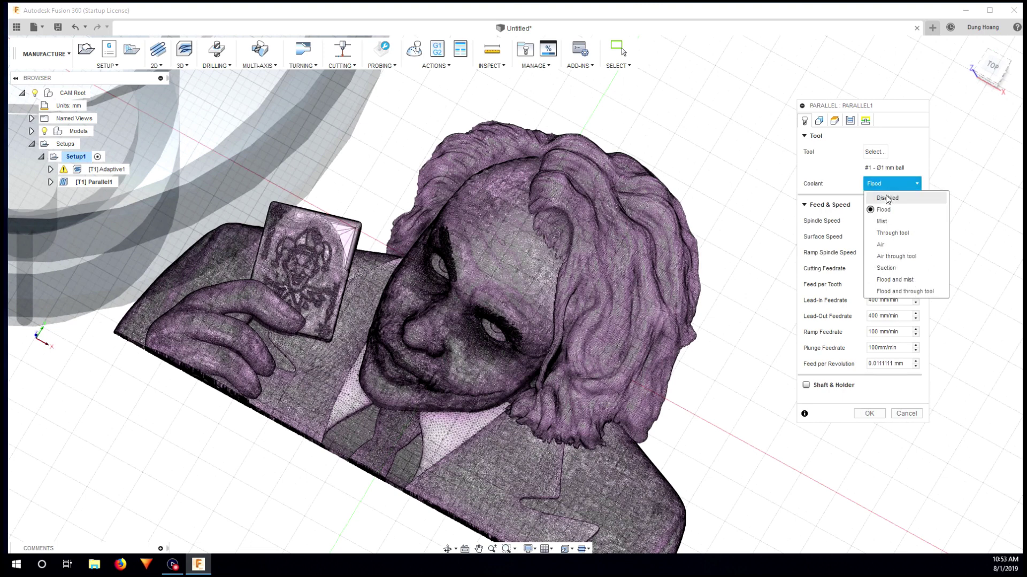
pyautogui.click(888, 197)
# Set the silhouette boundary's additional offset to 1 mm and enable rest machining for the Parallel operation
pyautogui.click(819, 121)
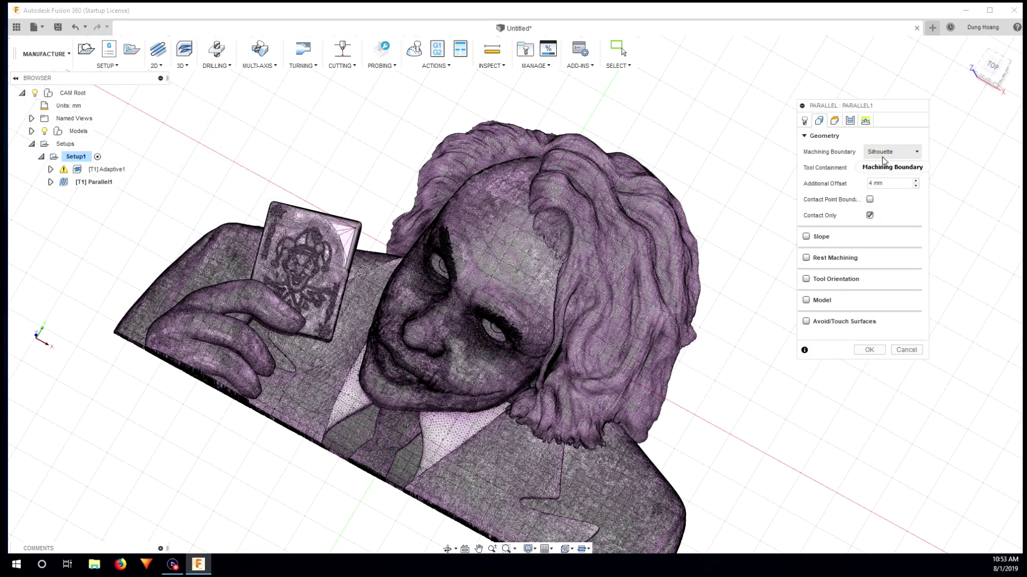
pyautogui.moveTo(891, 183); pyautogui.dragTo(862, 192)
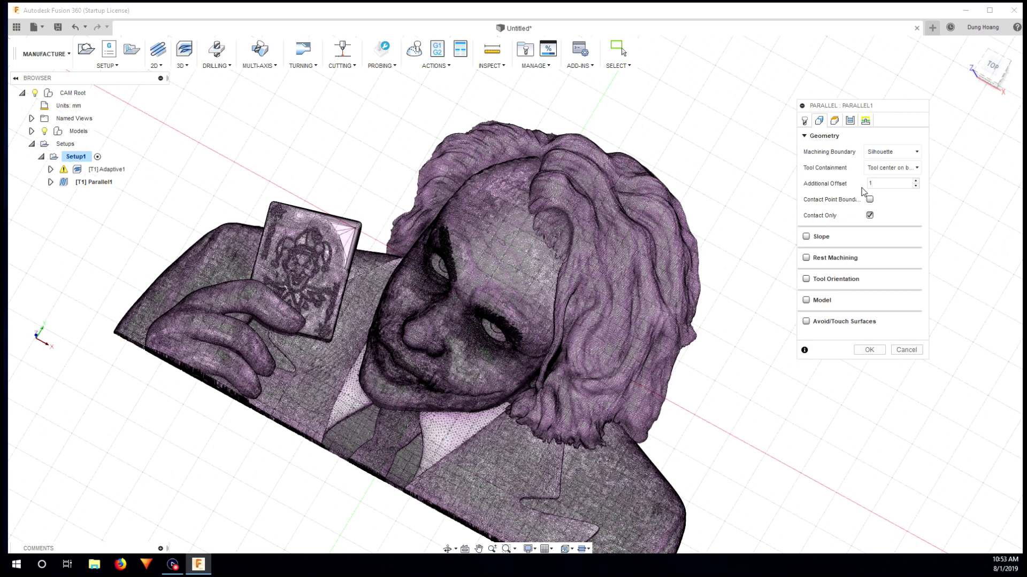
pyautogui.click(806, 258)
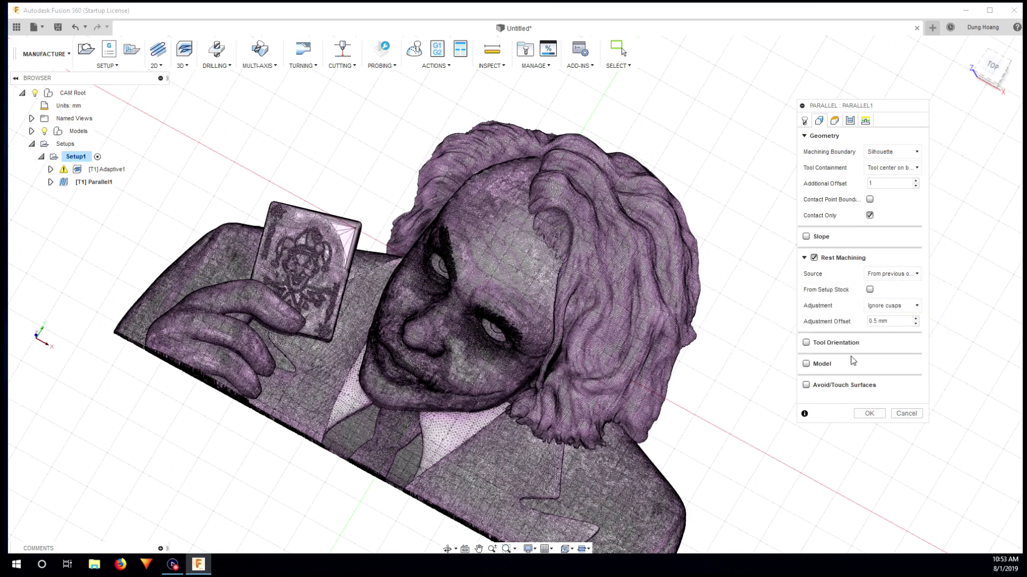
# Enable machining of steep areas and adjust the minimum steep stepover, maximum steep stepdown and stepover of the parallel passes
pyautogui.click(834, 121)
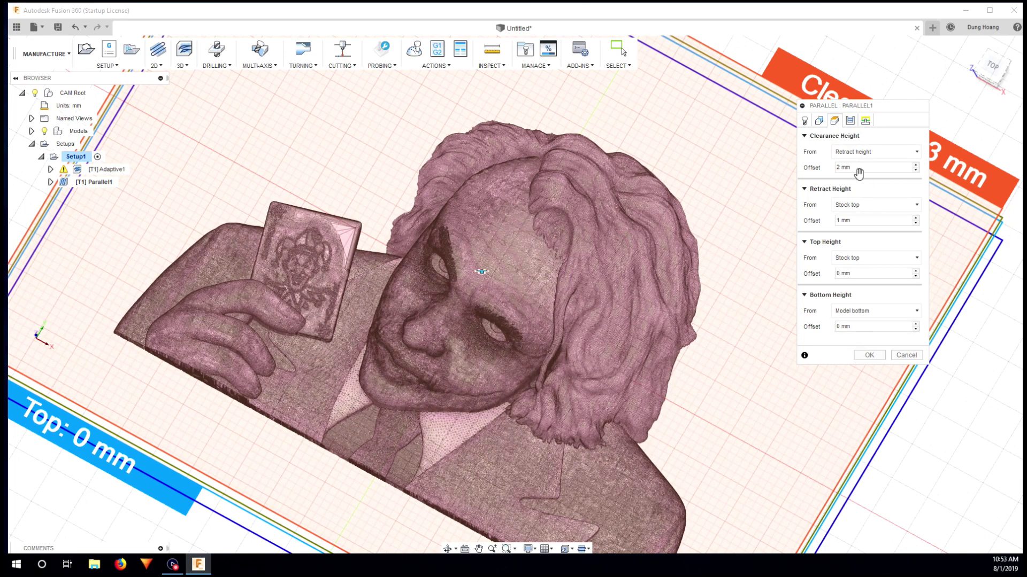
pyautogui.click(850, 121)
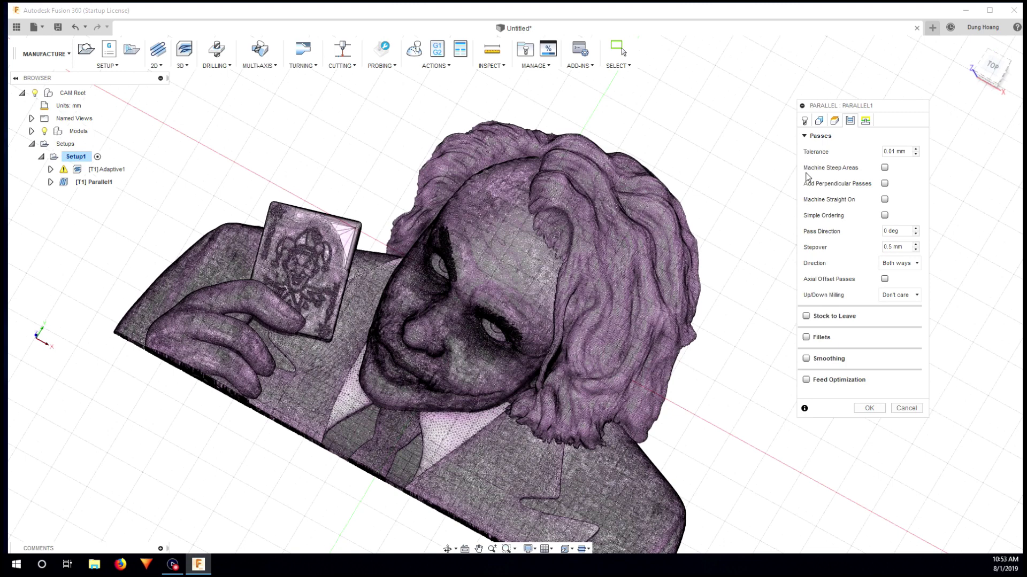
pyautogui.click(884, 168)
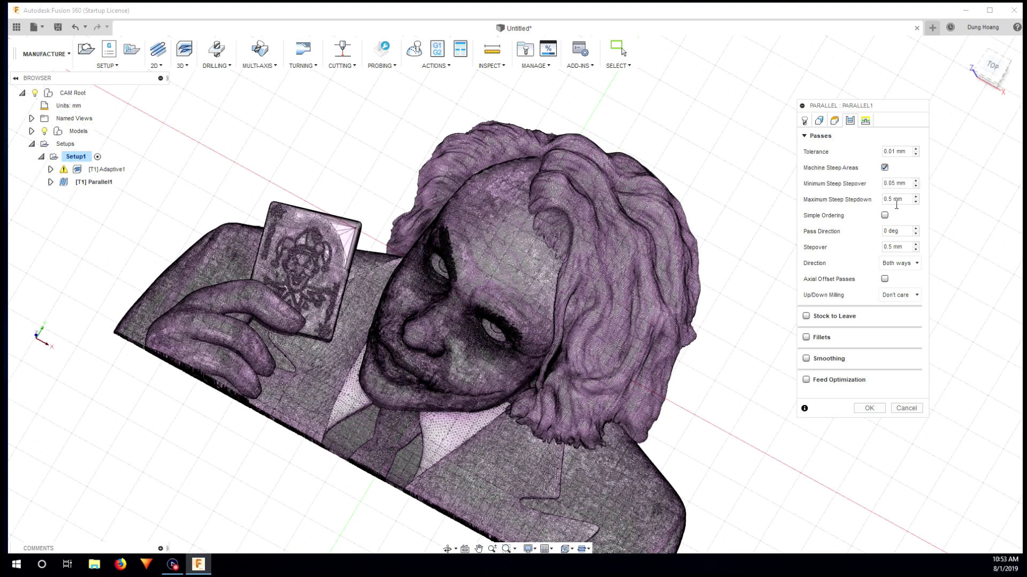
pyautogui.moveTo(908, 183); pyautogui.dragTo(866, 188)
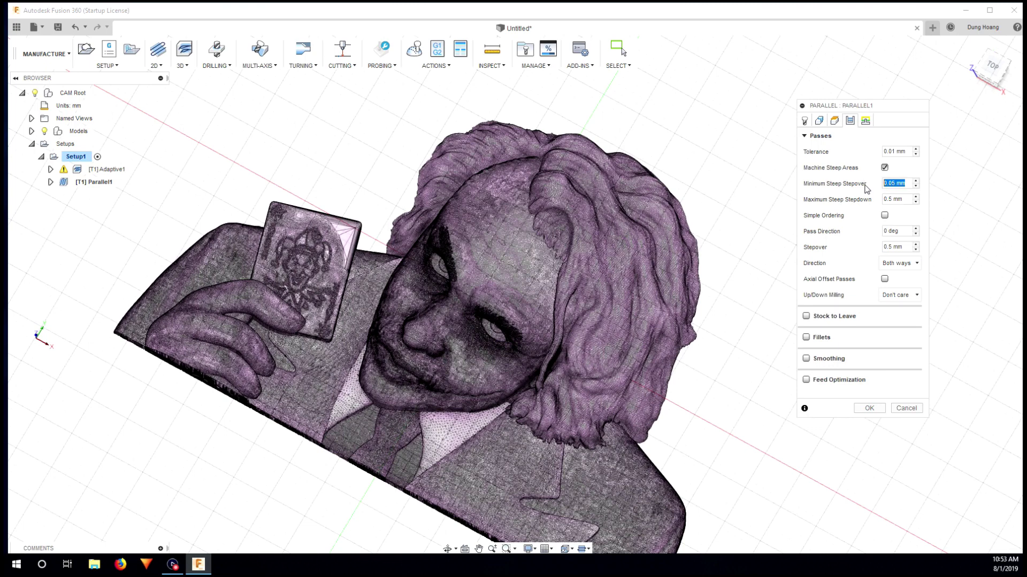
pyautogui.doubleClick(887, 247)
pyautogui.click(892, 199)
# Set the retraction policy to Shortest path and generate the parallel toolpath
pyautogui.click(865, 121)
pyautogui.click(882, 153)
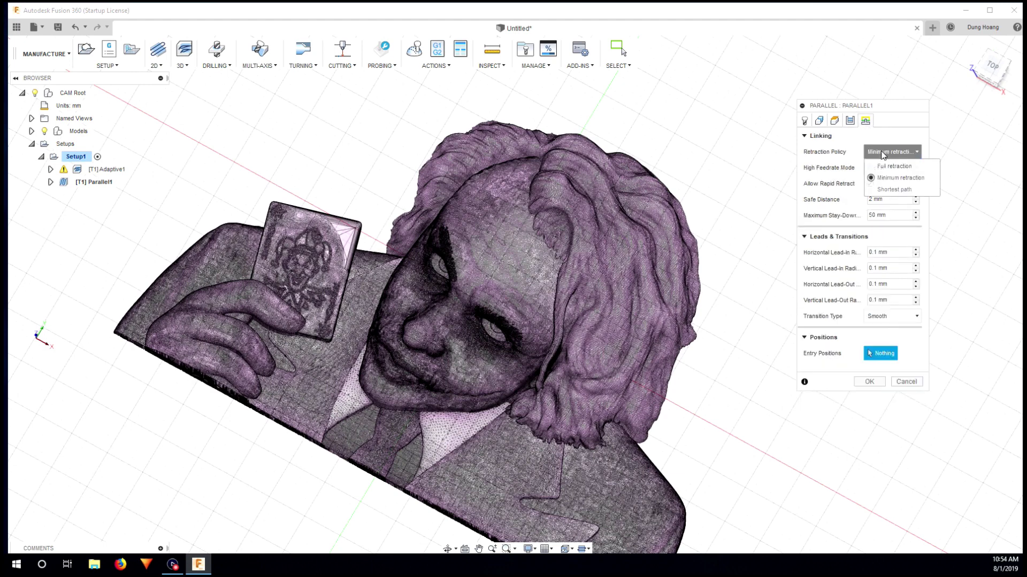
pyautogui.click(894, 190)
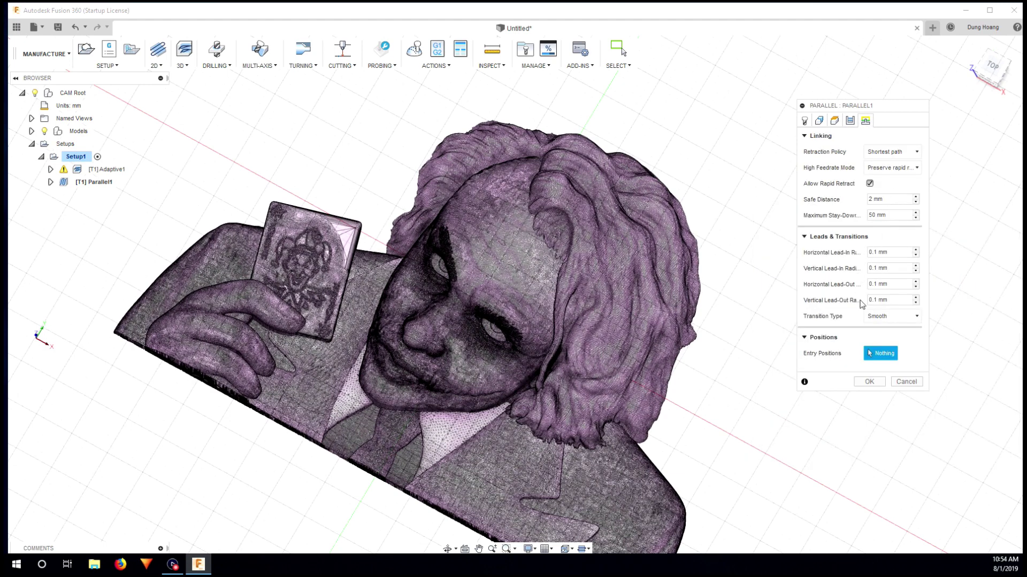
pyautogui.click(868, 383)
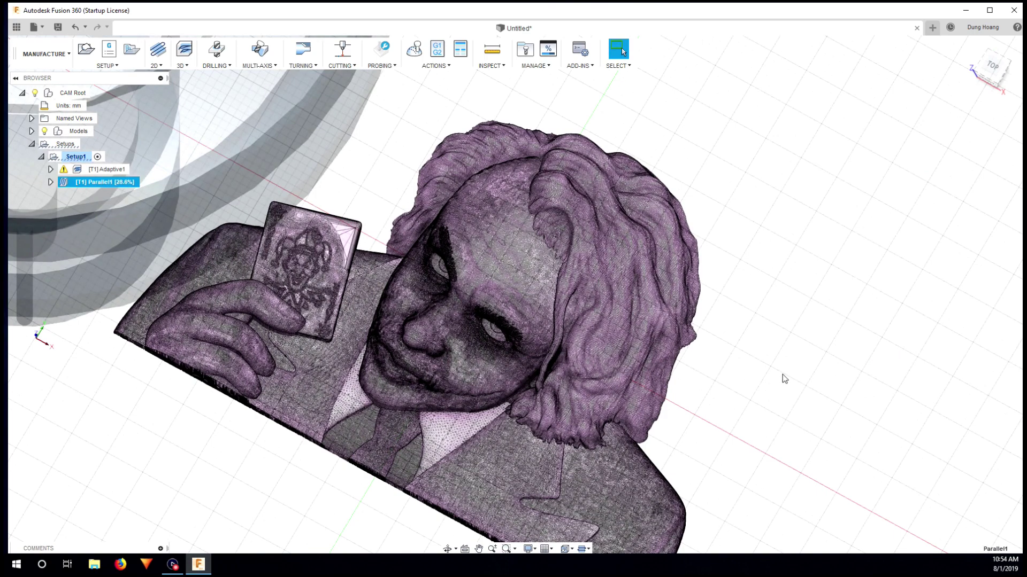
# Edit the Parallel1 operation to change its rest machining adjustment offset, and regenerate the toolpath
pyautogui.keyDown('shift'); pyautogui.moveTo(790, 367); pyautogui.dragTo(526, 414, button='middle'); pyautogui.keyUp('shift')
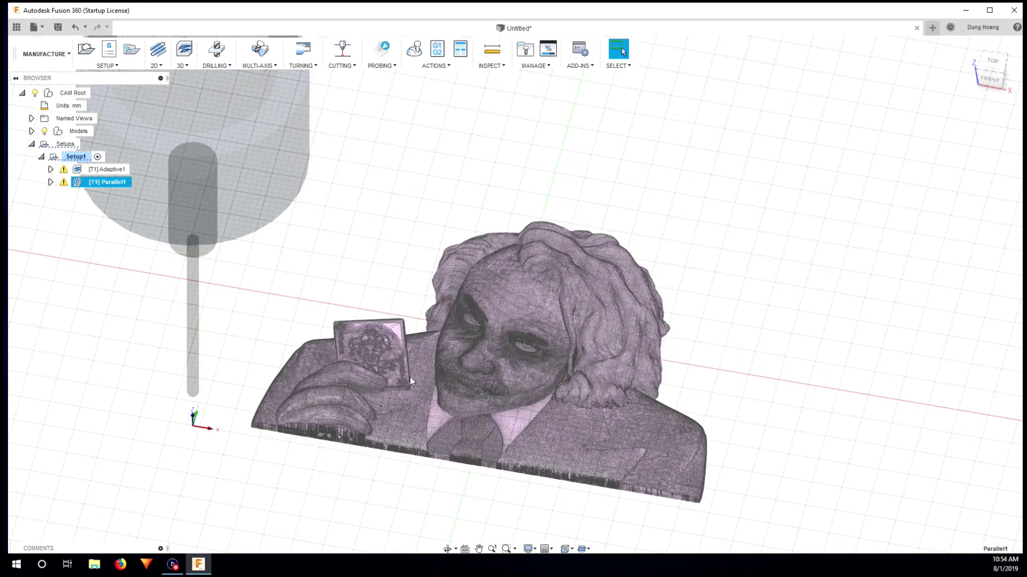
pyautogui.rightClick(114, 184)
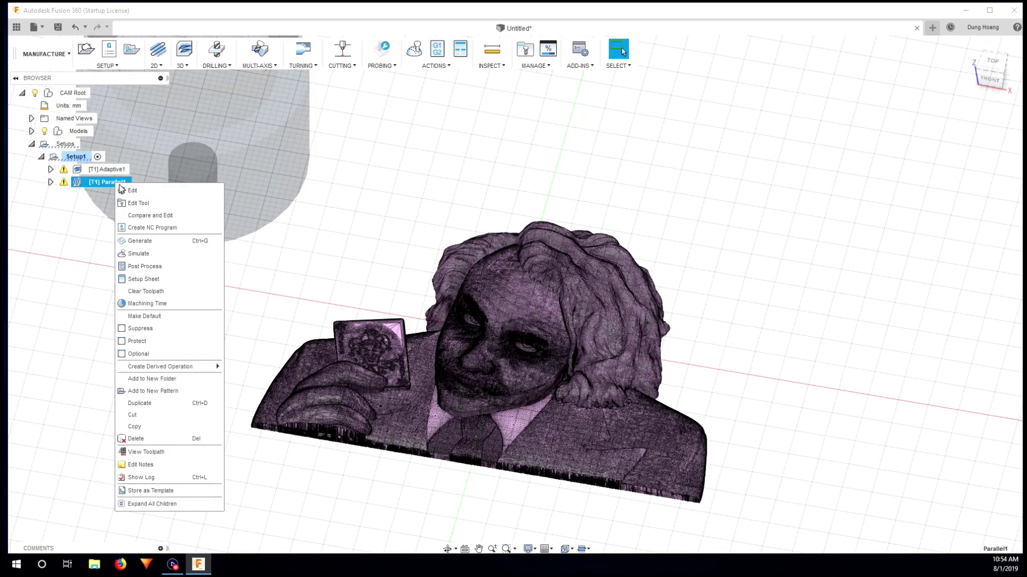
pyautogui.click(132, 192)
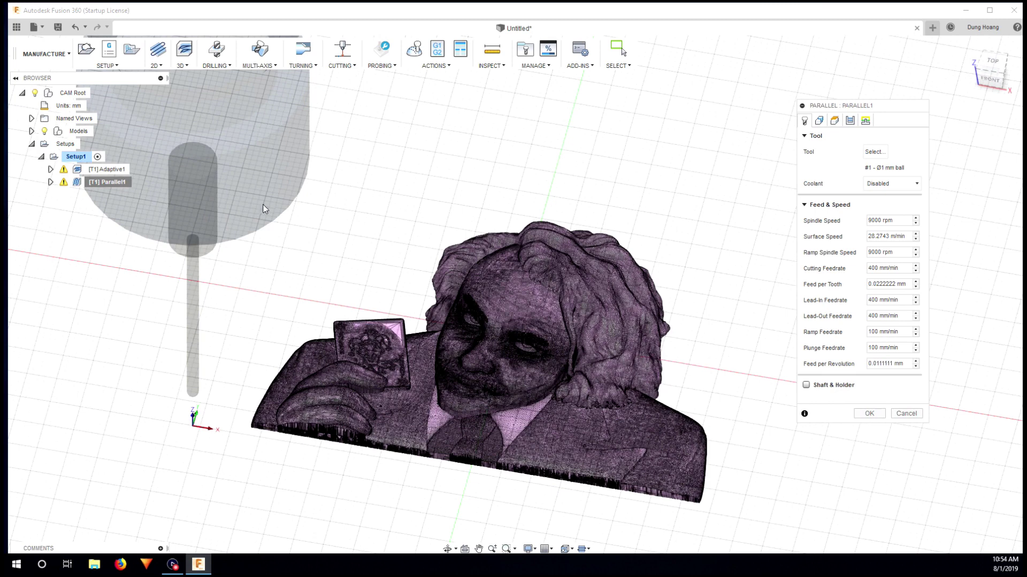
pyautogui.click(819, 122)
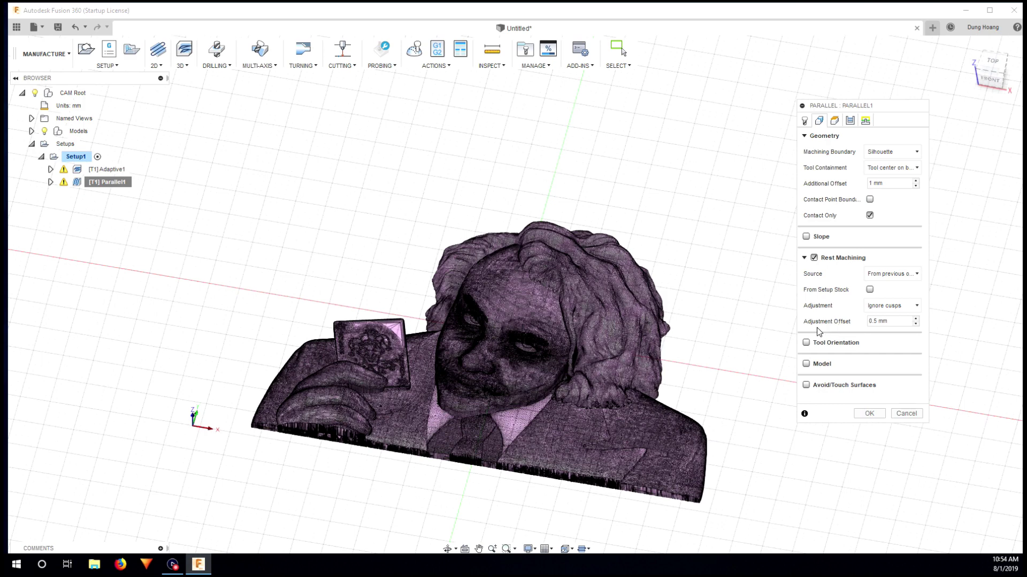
pyautogui.click(878, 323)
pyautogui.click(870, 413)
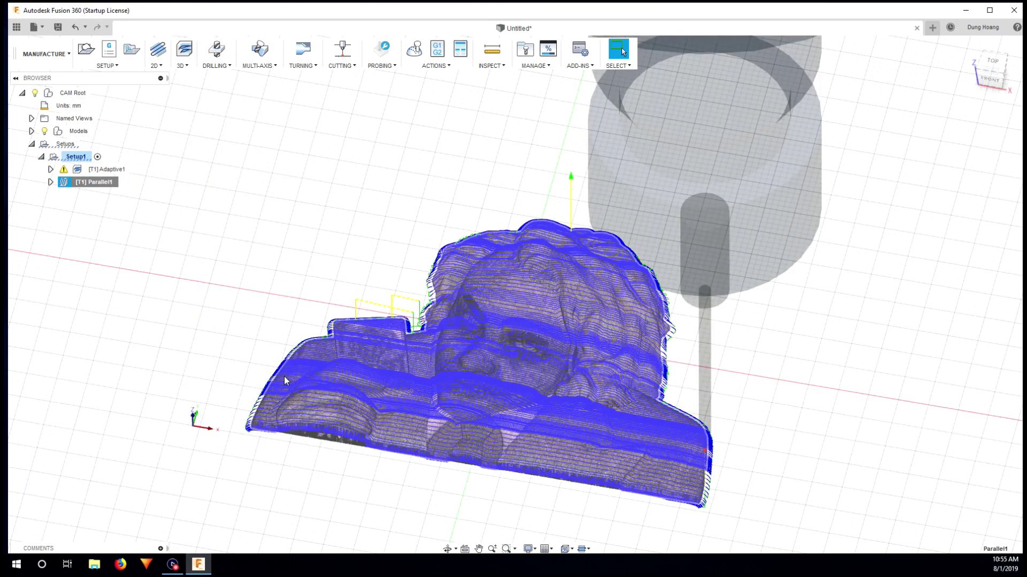
# Create a derived 3D Parallel milling operation from Parallel1
pyautogui.keyDown('shift'); pyautogui.moveTo(284, 379); pyautogui.dragTo(243, 275, button='middle'); pyautogui.keyUp('shift')
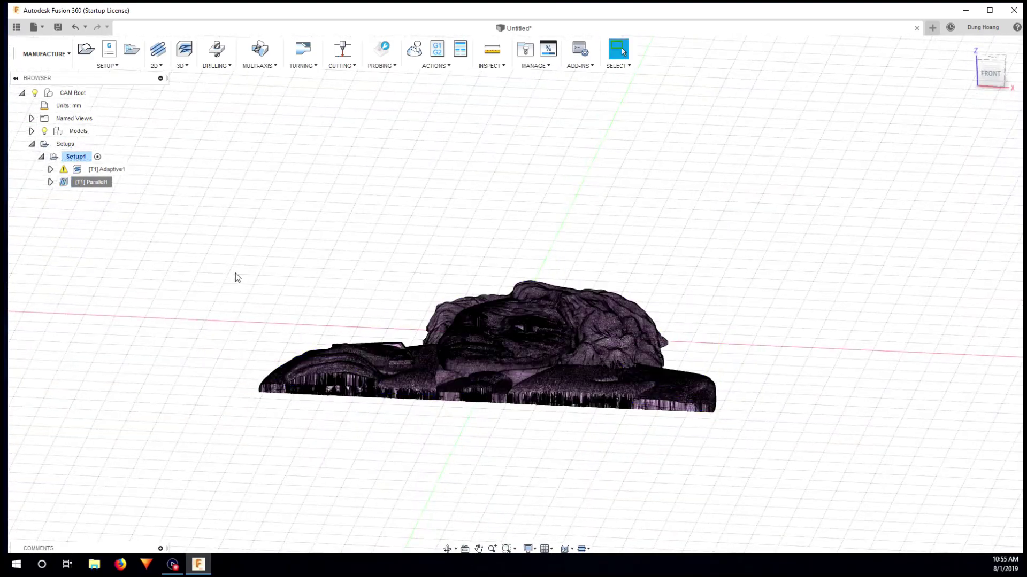
pyautogui.rightClick(102, 186)
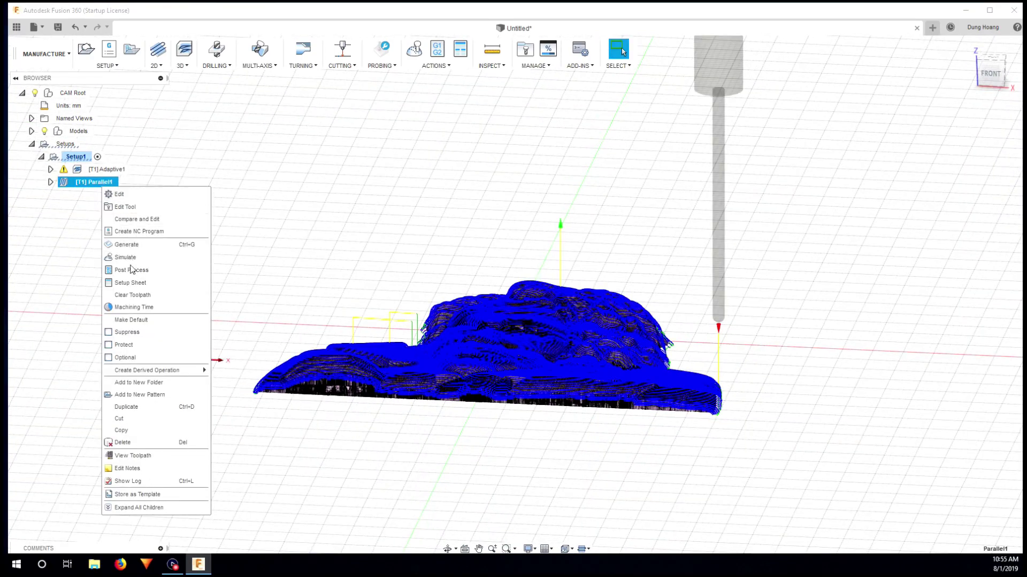
pyautogui.moveTo(140, 374)
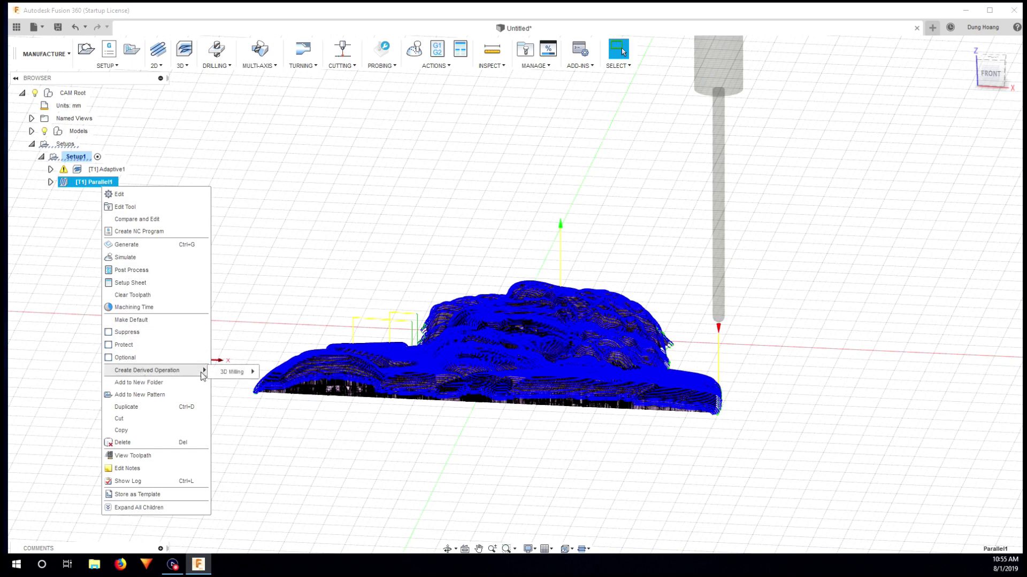
pyautogui.moveTo(235, 372)
pyautogui.click(284, 409)
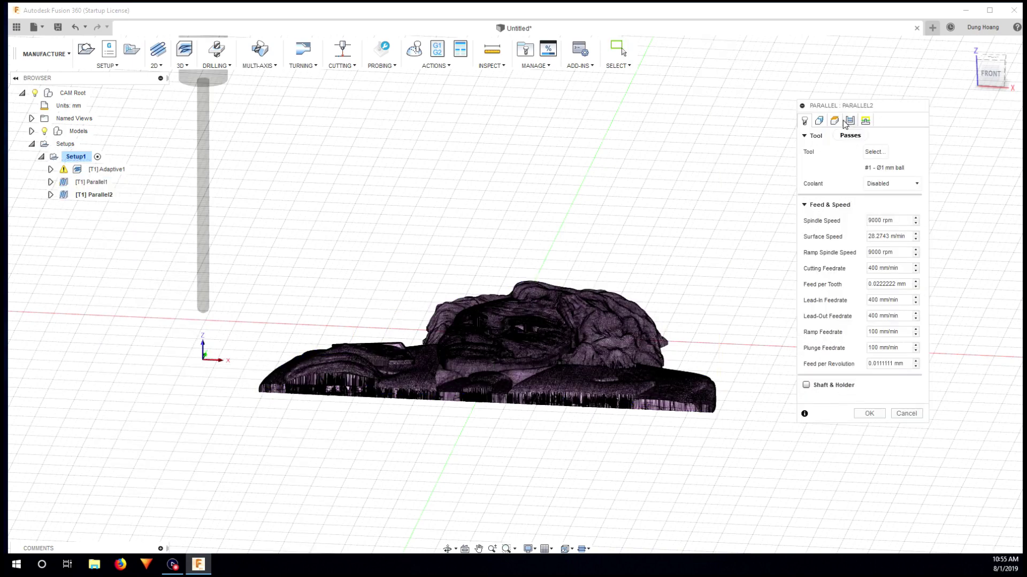
# Set the derived parallel operation's pass direction to 90 deg and generate its toolpath
pyautogui.click(851, 122)
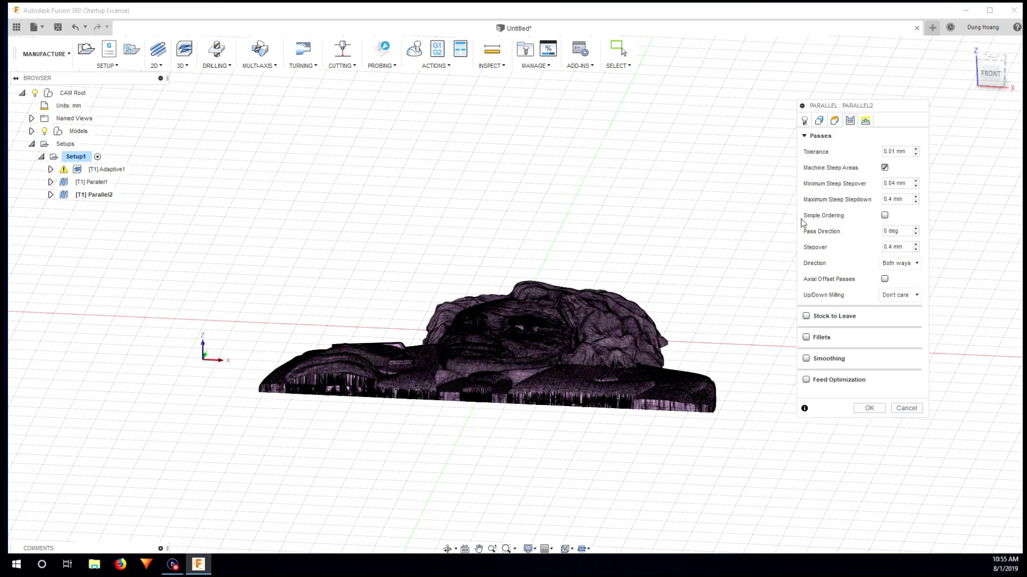
pyautogui.click(895, 231)
pyautogui.write('90')
pyautogui.click(868, 408)
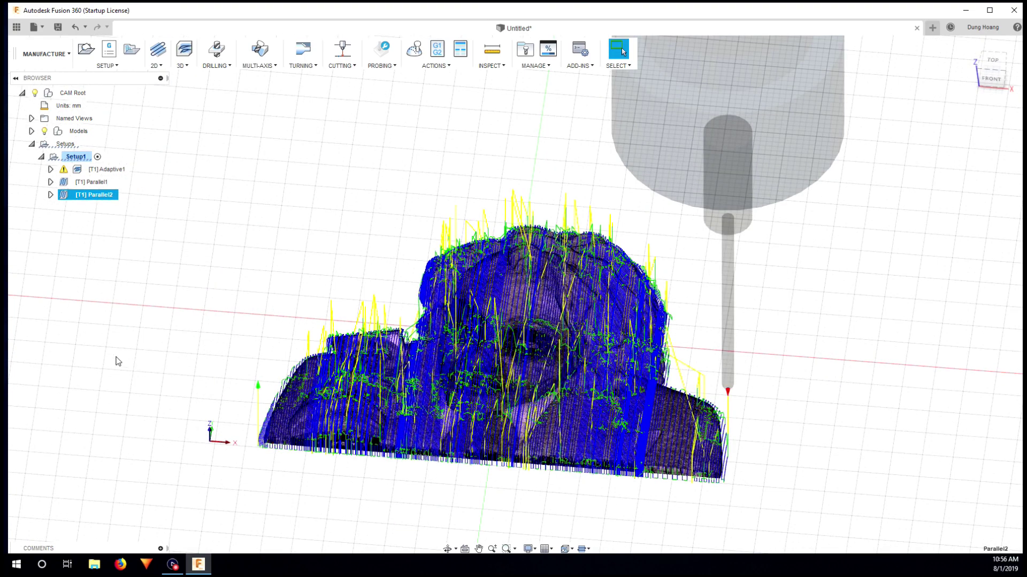
# Simulate all operations of Setup1 with the toolpath hidden and the stock shown, inspect the machined relief, and leave the simulation
pyautogui.click(70, 158)
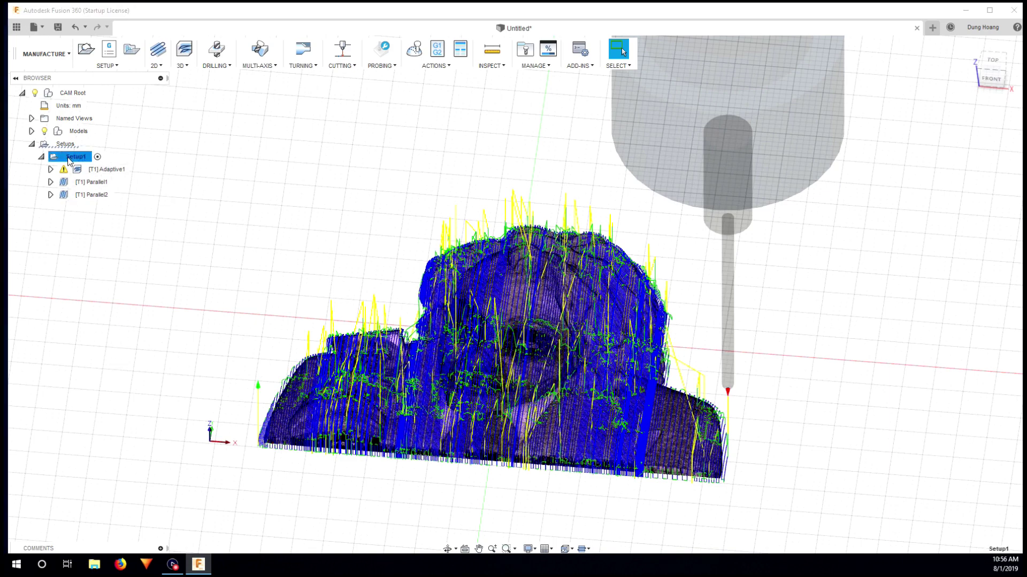
pyautogui.rightClick(70, 160)
pyautogui.click(94, 242)
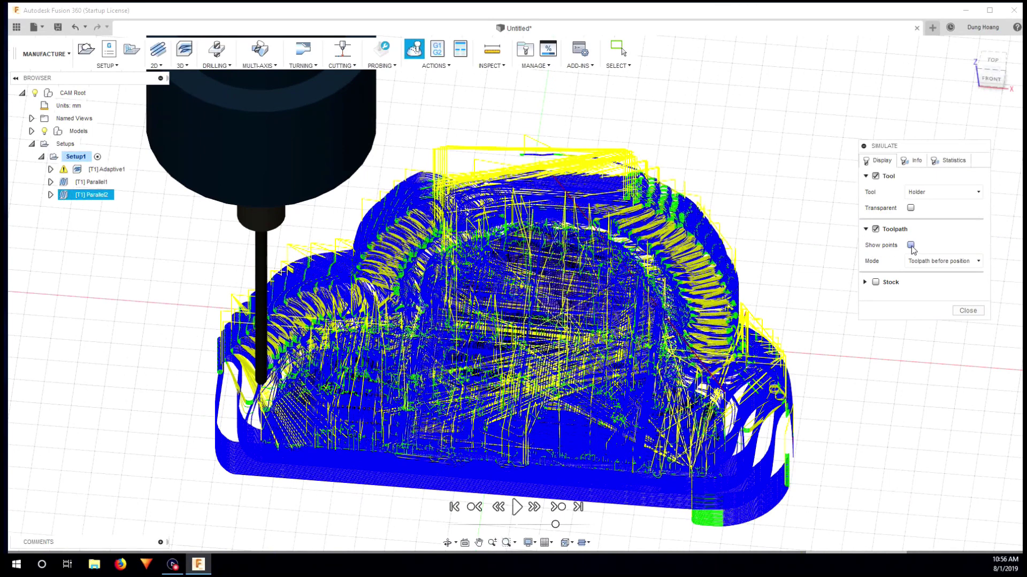
pyautogui.click(876, 229)
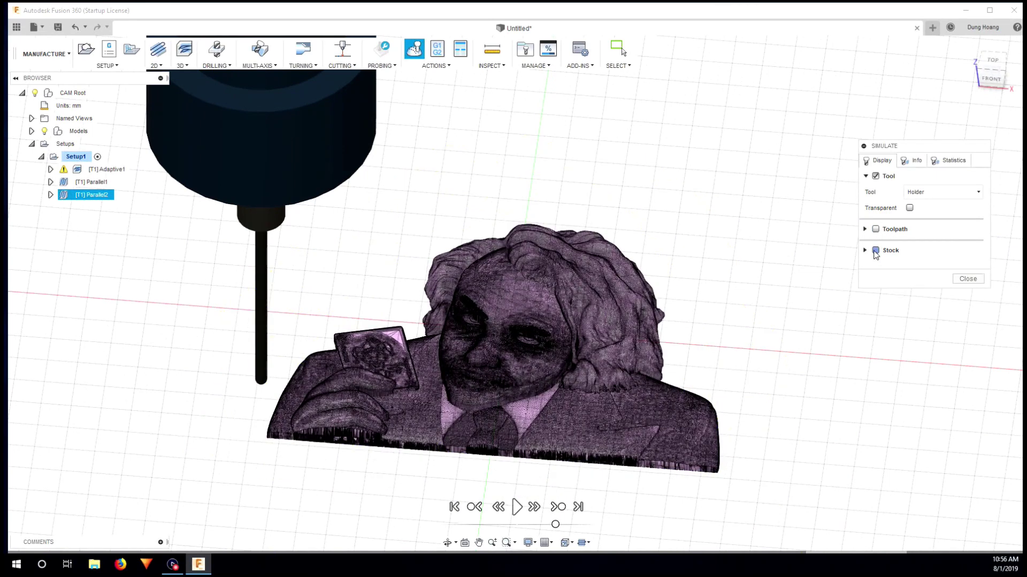
pyautogui.click(876, 250)
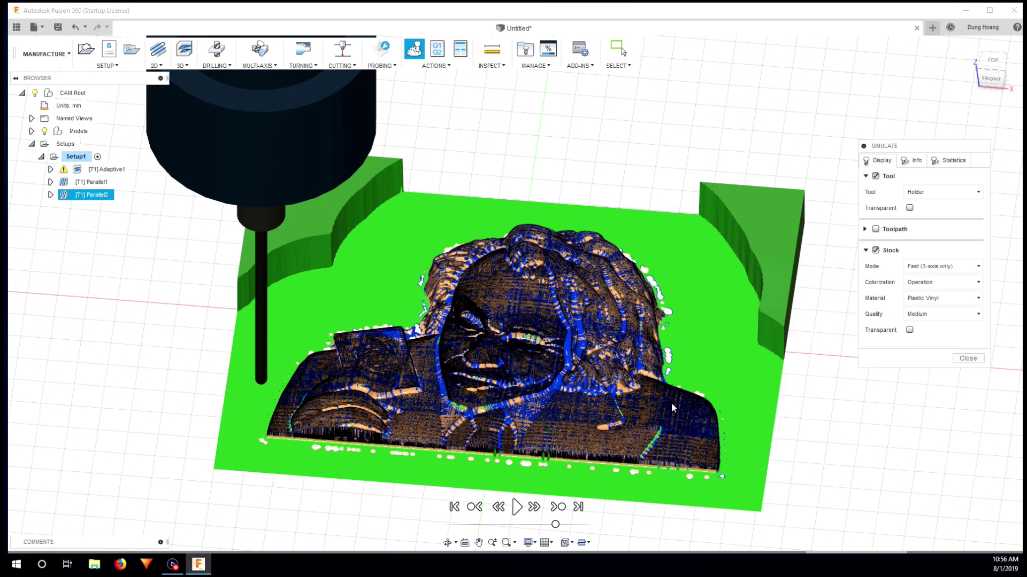
pyautogui.keyDown('shift'); pyautogui.moveTo(741, 403); pyautogui.dragTo(683, 421, button='middle'); pyautogui.keyUp('shift')
pyautogui.moveTo(598, 432)
pyautogui.keyDown('shift'); pyautogui.mouseDown(button='middle')
pyautogui.moveTo(599, 412)
pyautogui.moveTo(602, 439)
pyautogui.mouseUp(button='middle'); pyautogui.keyUp('shift')
pyautogui.press('Escape')
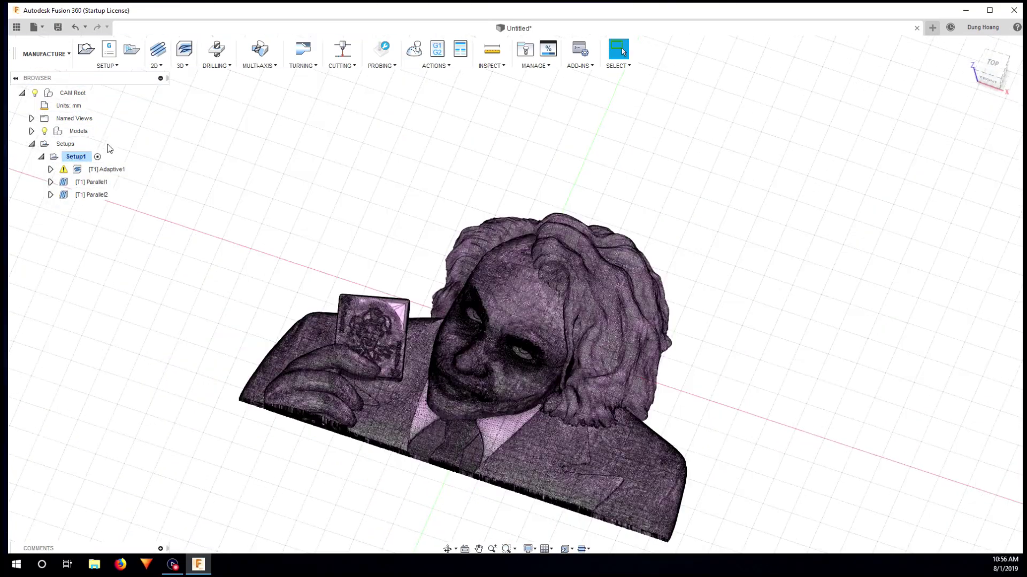
# Post-process the Adaptive1 roughing operation and save the NC file as Joker_alu_T1 in the NC_files folder
pyautogui.click(102, 170)
pyautogui.rightClick(103, 174)
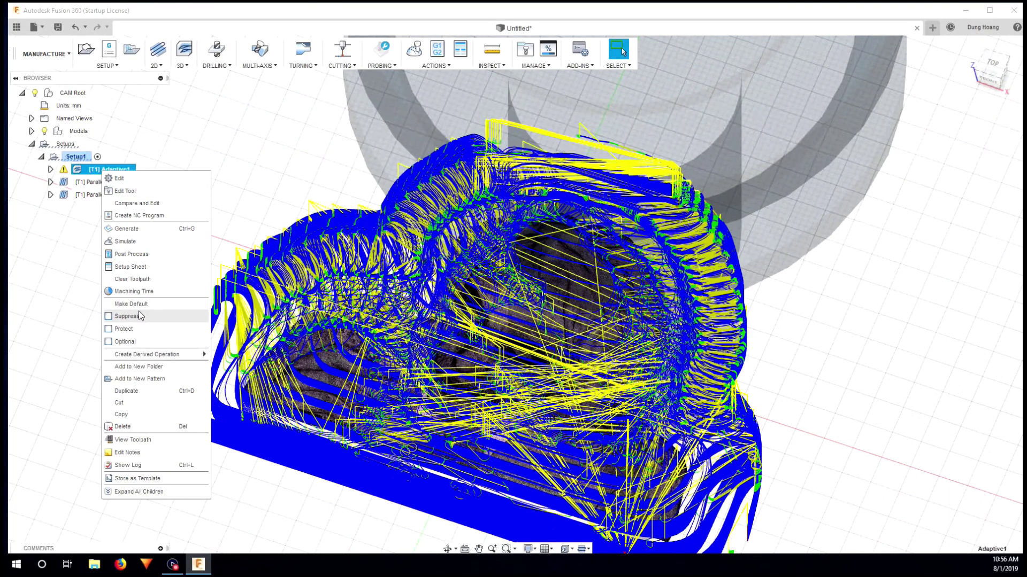
pyautogui.click(127, 258)
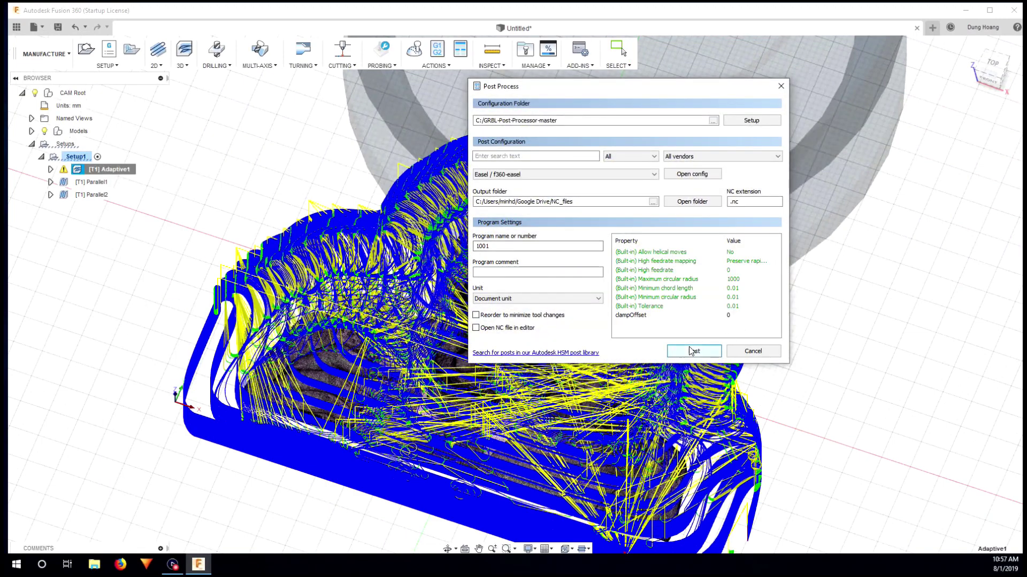
pyautogui.click(692, 351)
pyautogui.click(142, 303)
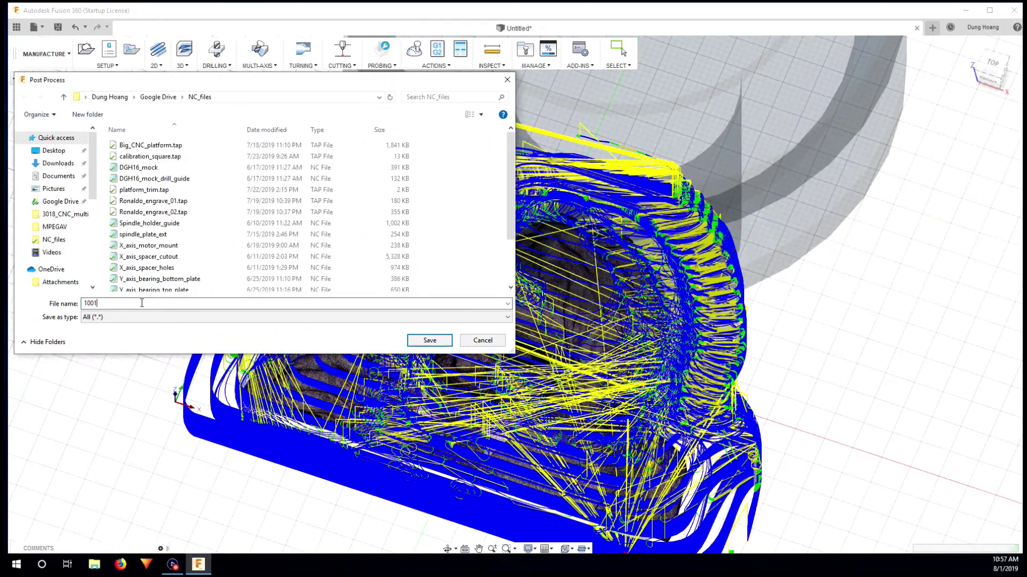
pyautogui.write('Joker_alu_T1')
pyautogui.click(426, 340)
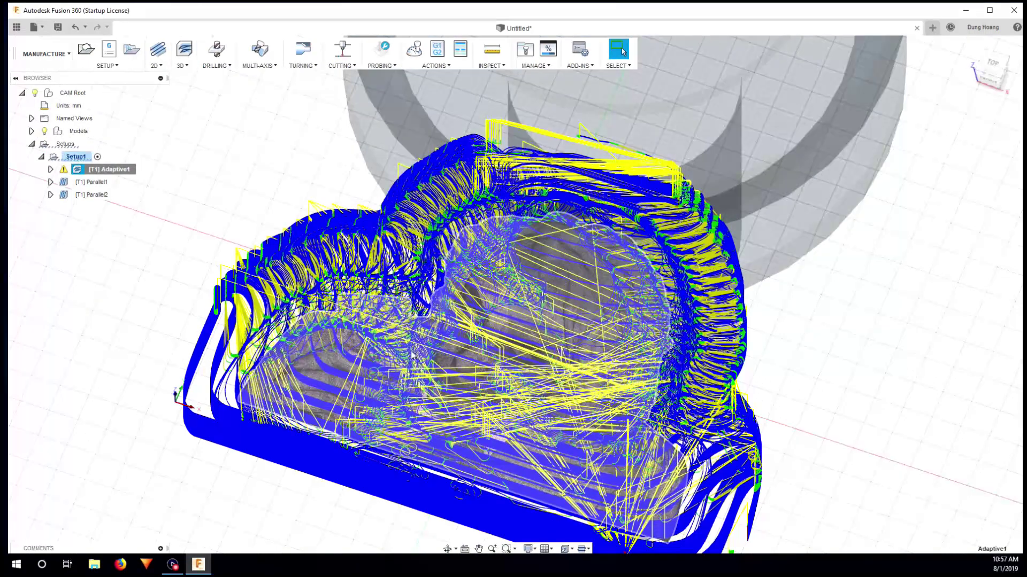
# Post-process Parallel1 and Parallel2 together into a separate NC file in NC_files, with a name starting with Joker_alu_T
pyautogui.click(89, 182)
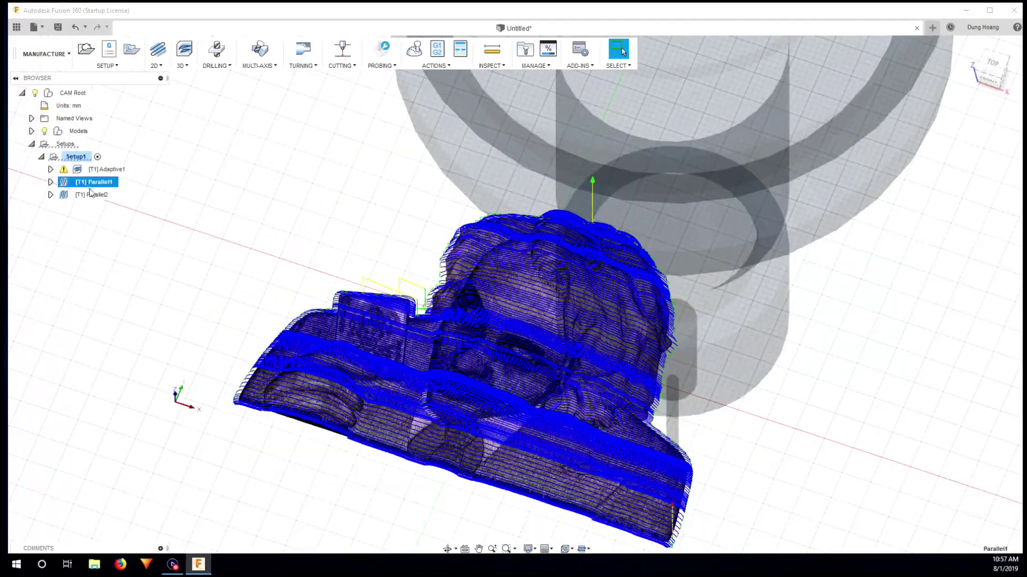
pyautogui.keyDown('shift'); pyautogui.click(91, 195); pyautogui.keyUp('shift')
pyautogui.rightClick(92, 196)
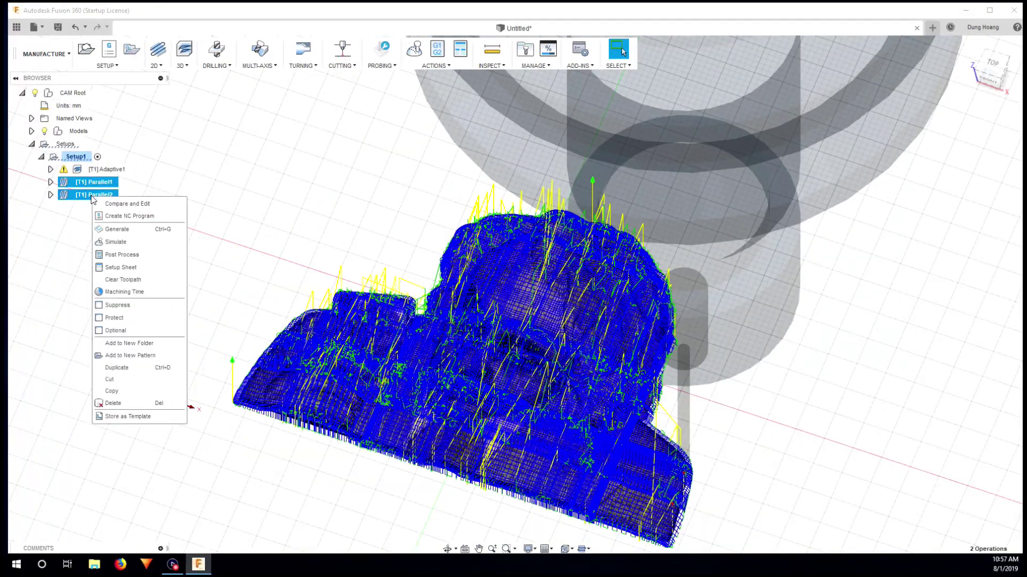
pyautogui.click(121, 255)
pyautogui.click(132, 303)
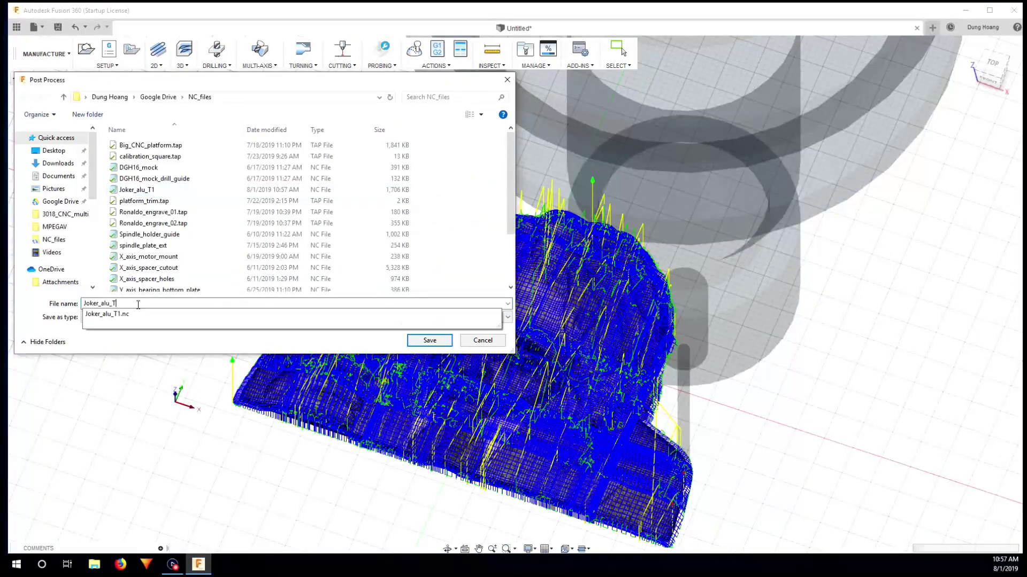
pyautogui.click(430, 340)
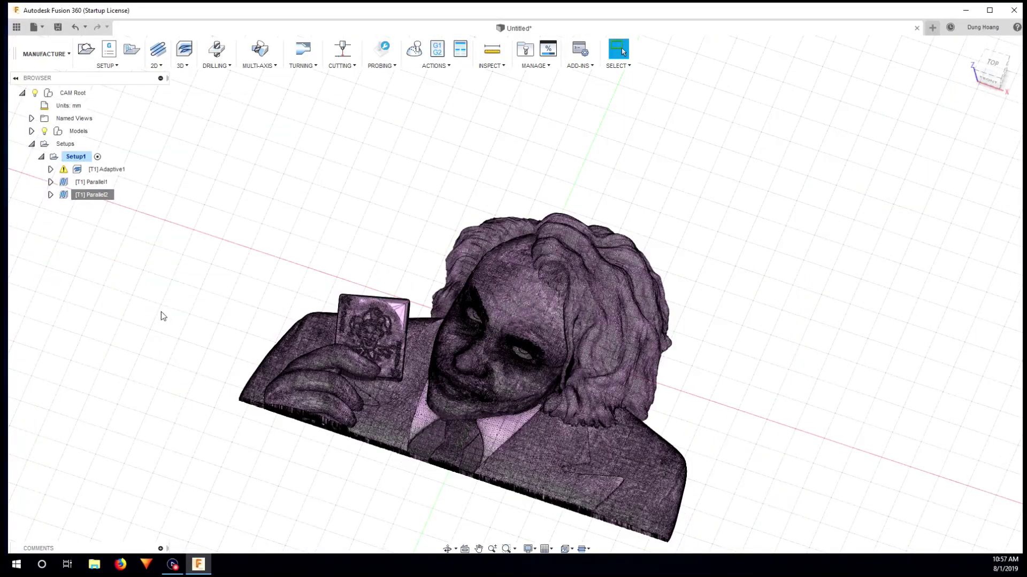